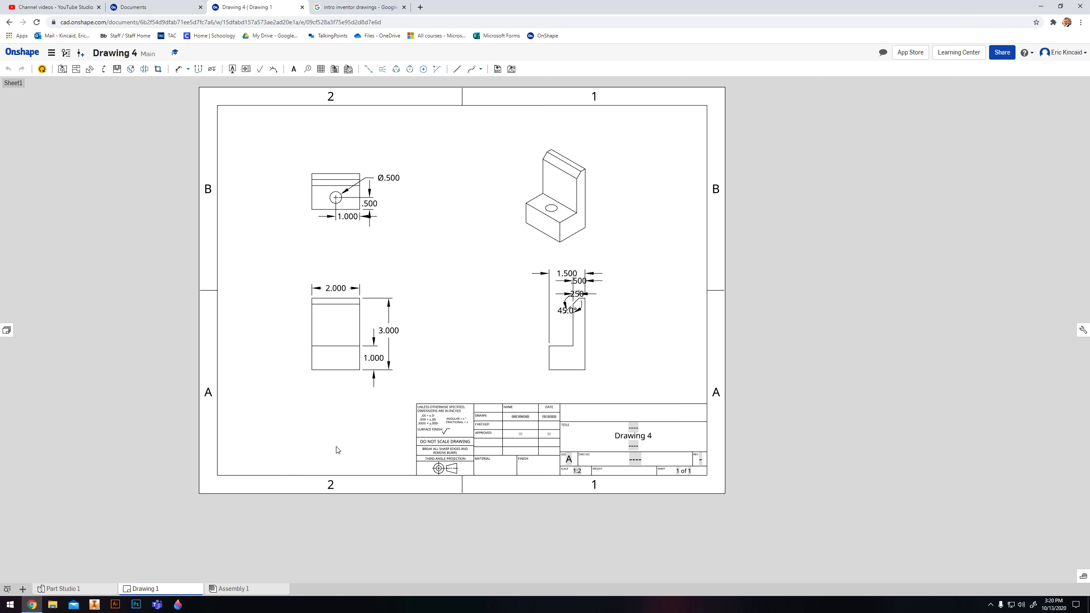
Review the dimensioned views in the reference drawing and create a new document named Drawing 4 in the Construction 1 folder.
scroll(338, 449, "up", 2)
middle_click_drag(339, 449, 352, 490)
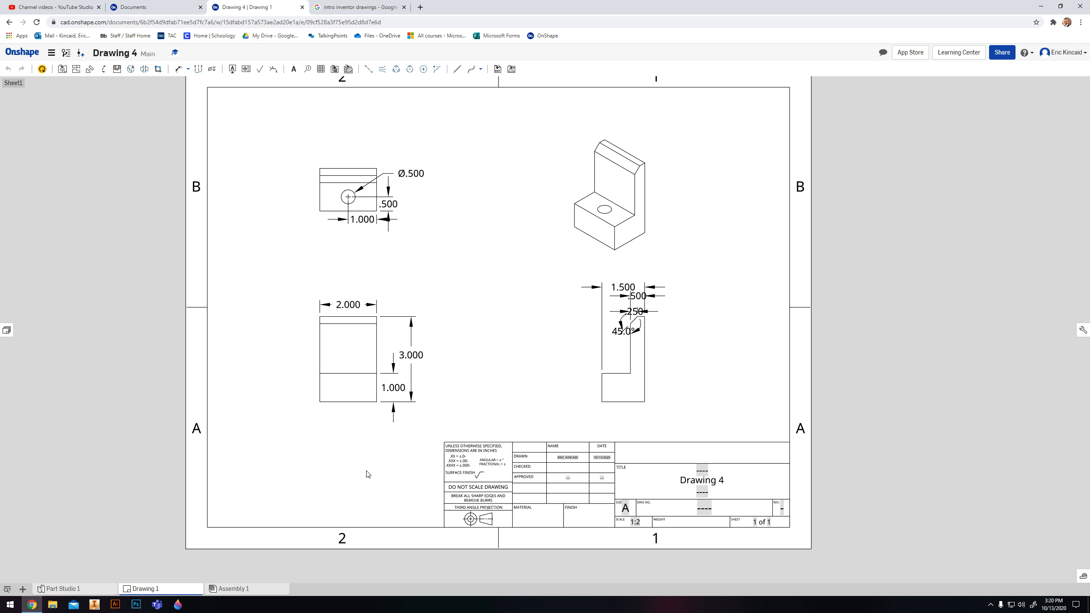
scroll(370, 481, "up", 2)
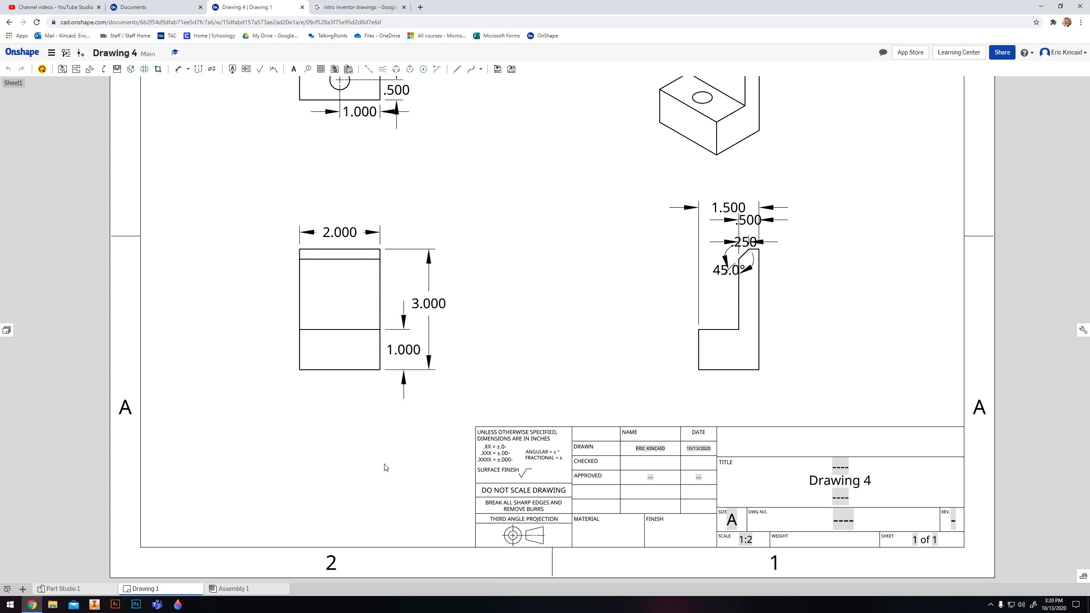
mouse_move(381, 467)
middle_mouse_down()
mouse_move(392, 493)
mouse_move(365, 544)
middle_mouse_up()
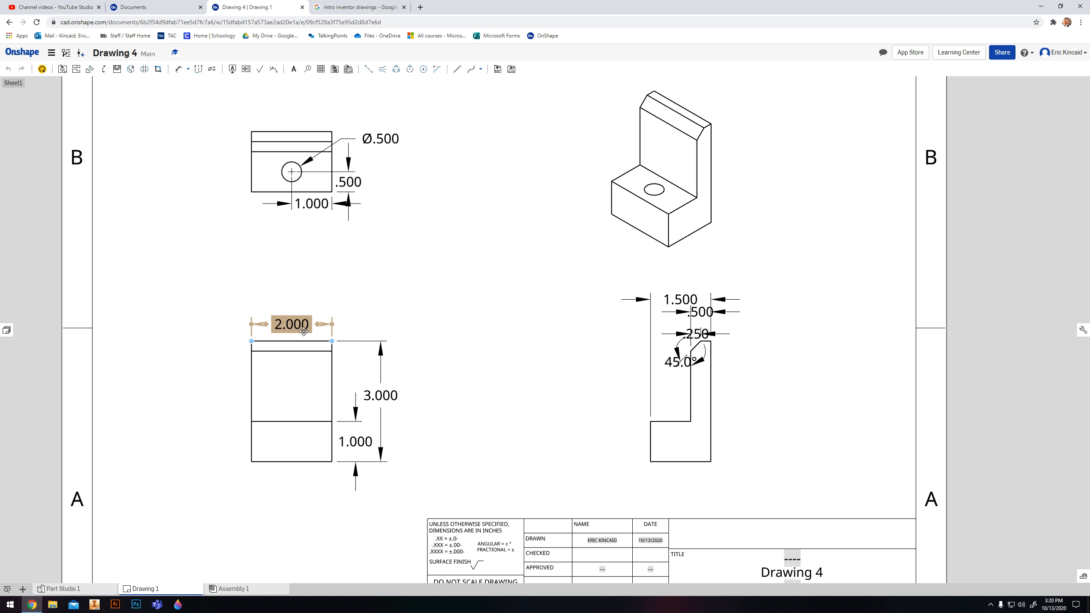
left_click(144, 10)
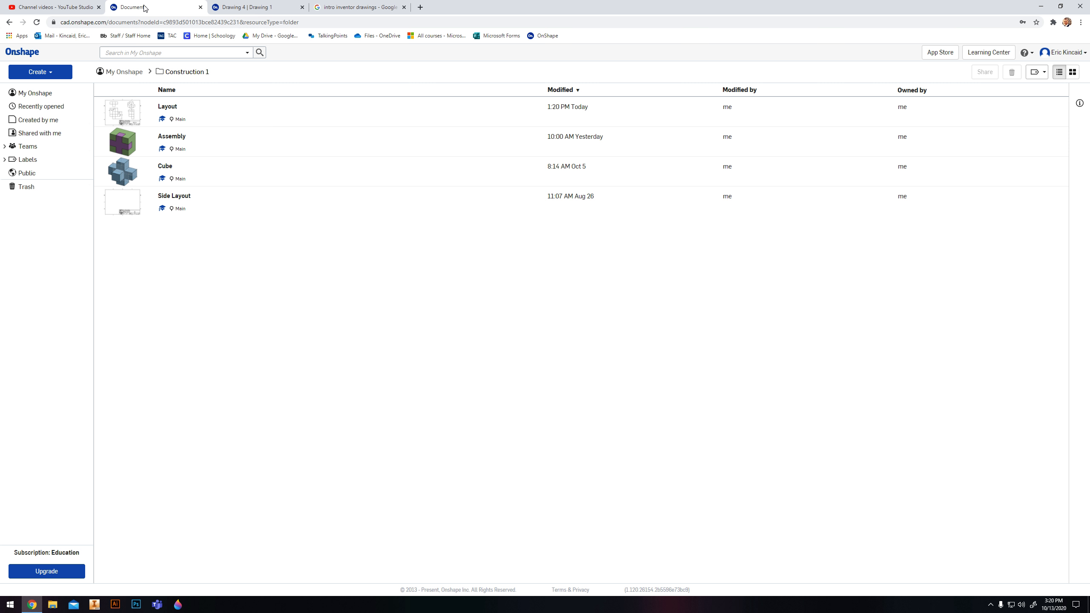
left_click(40, 72)
left_click(39, 86)
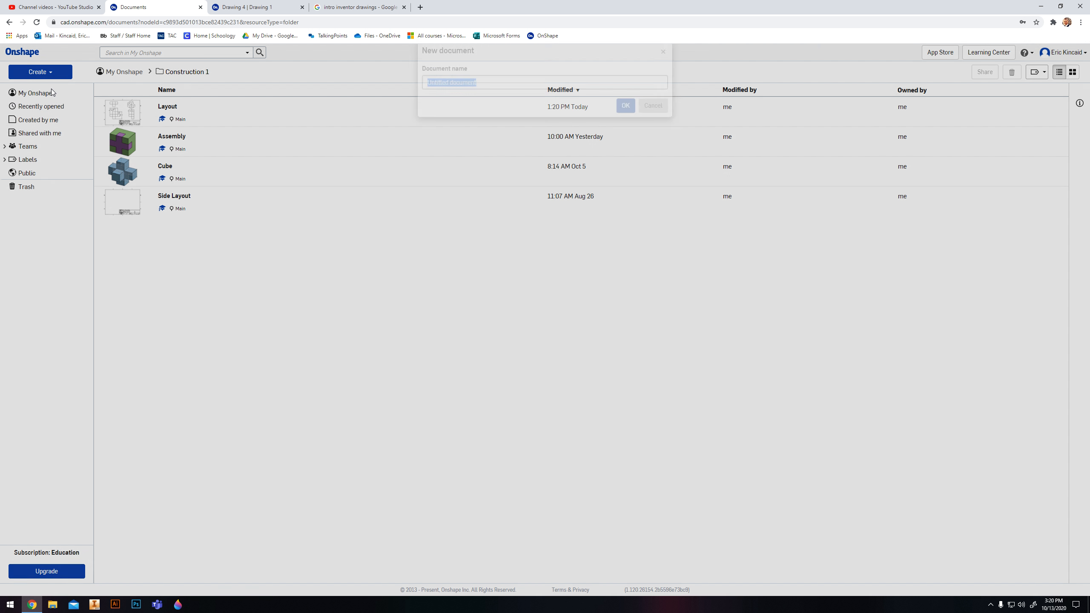
type("Drawing 4")
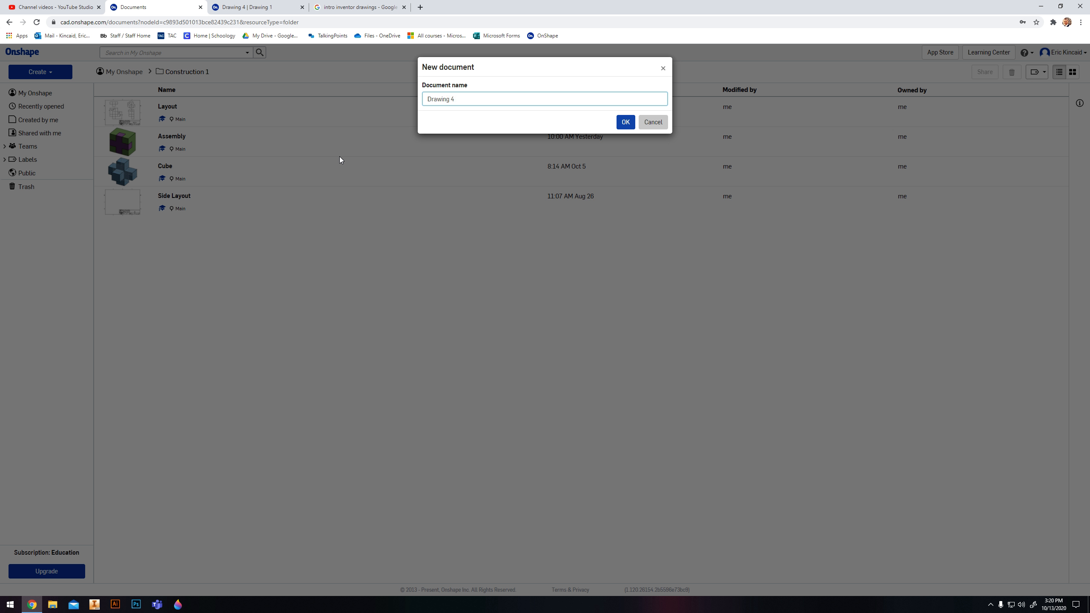
key("Return")
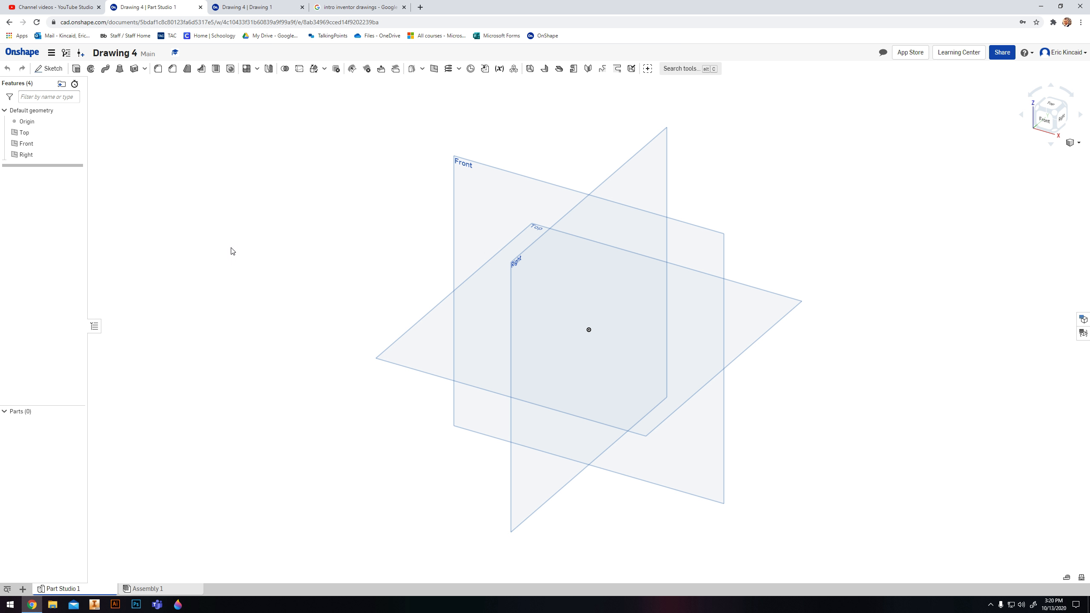
Start a sketch on the Front plane and view it straight on.
left_click(58, 69)
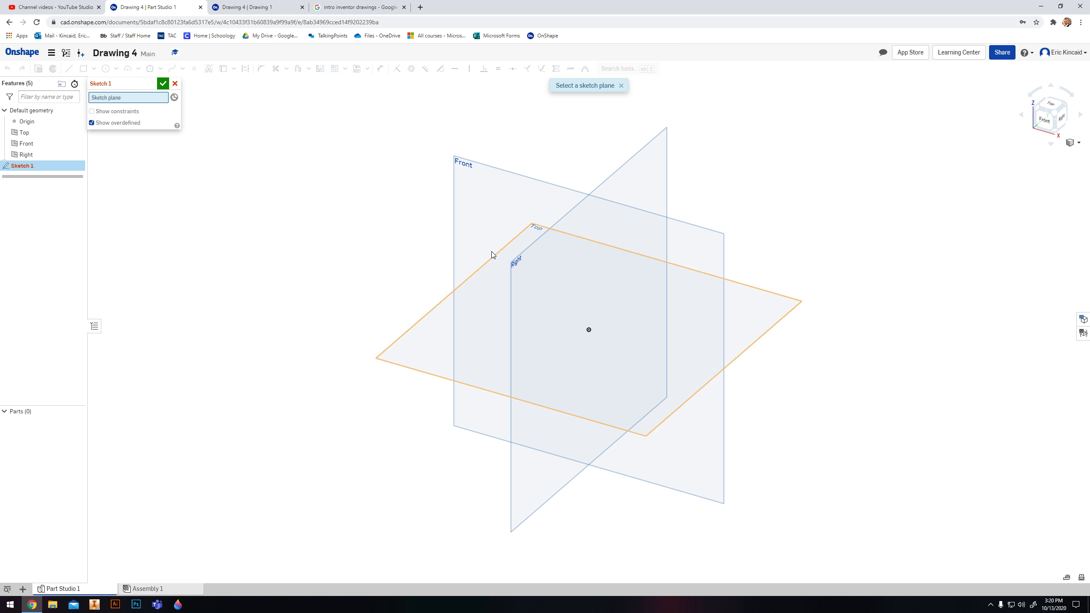
left_click(494, 215)
left_click(1049, 123)
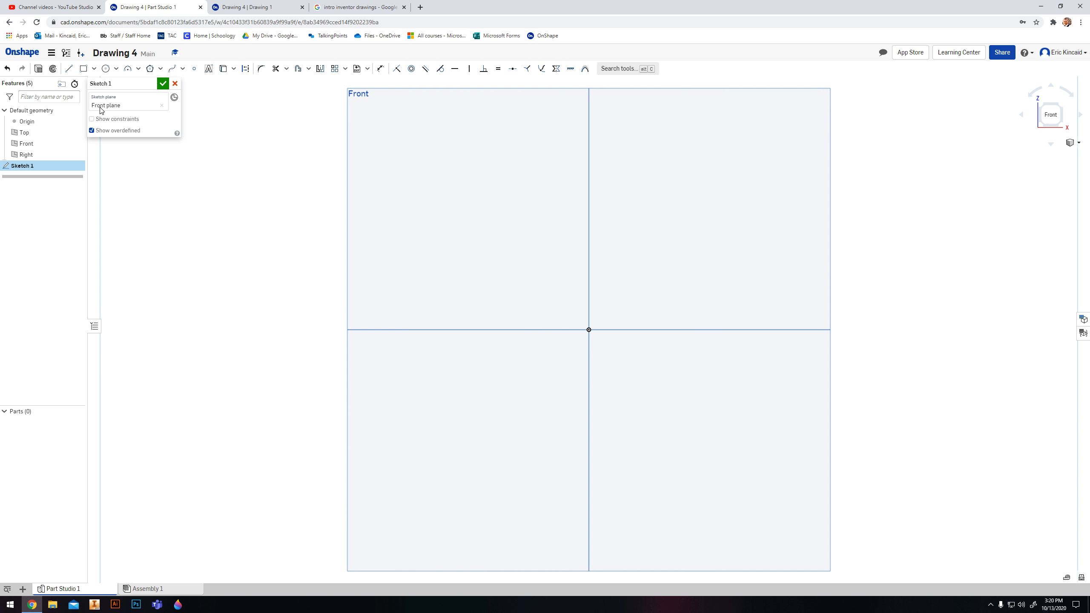
left_click(84, 69)
left_click(594, 330)
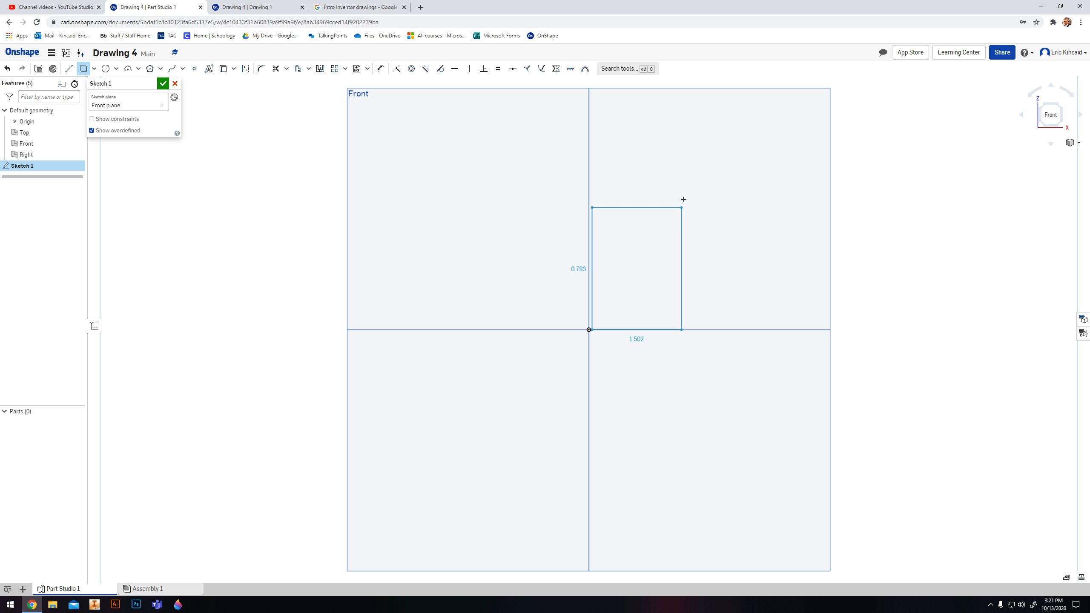
key("Escape")
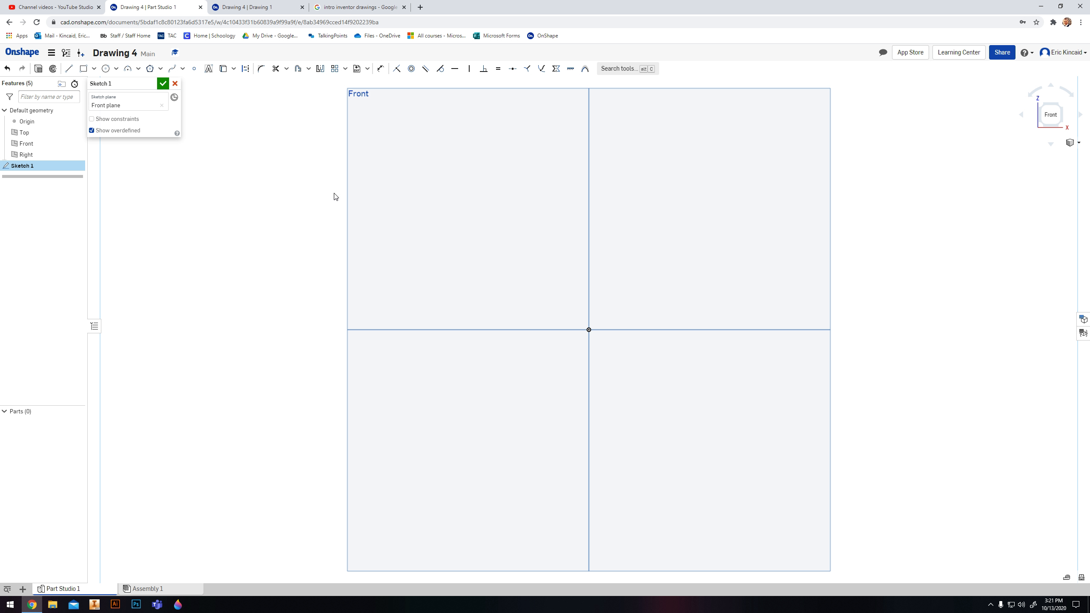
Sketch a corner rectangle from the origin, 2 in wide and 3 in high.
left_click(83, 68)
left_click(594, 331)
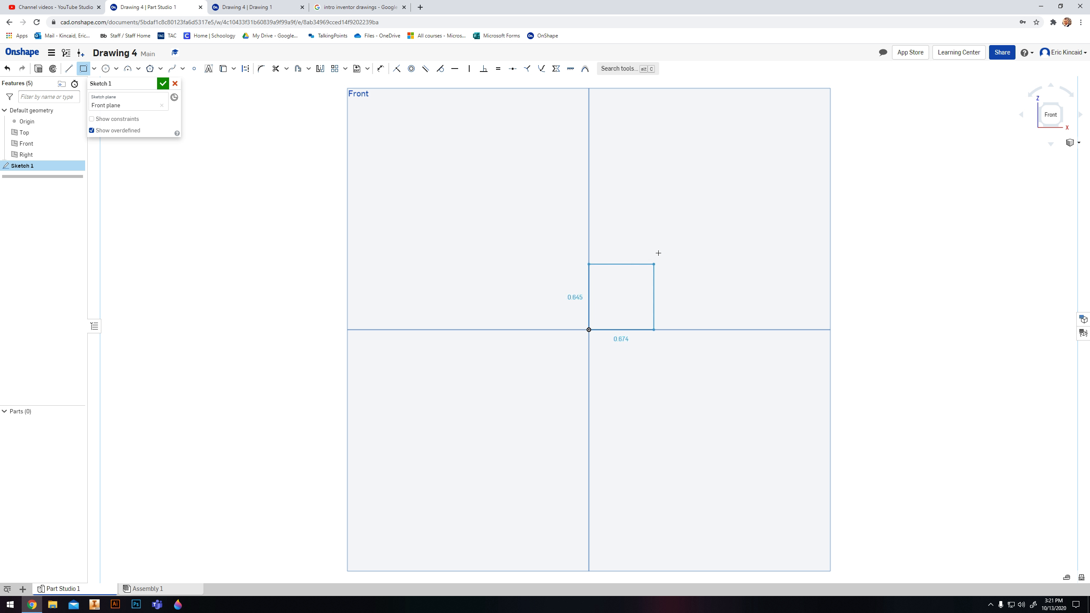
left_click(697, 142)
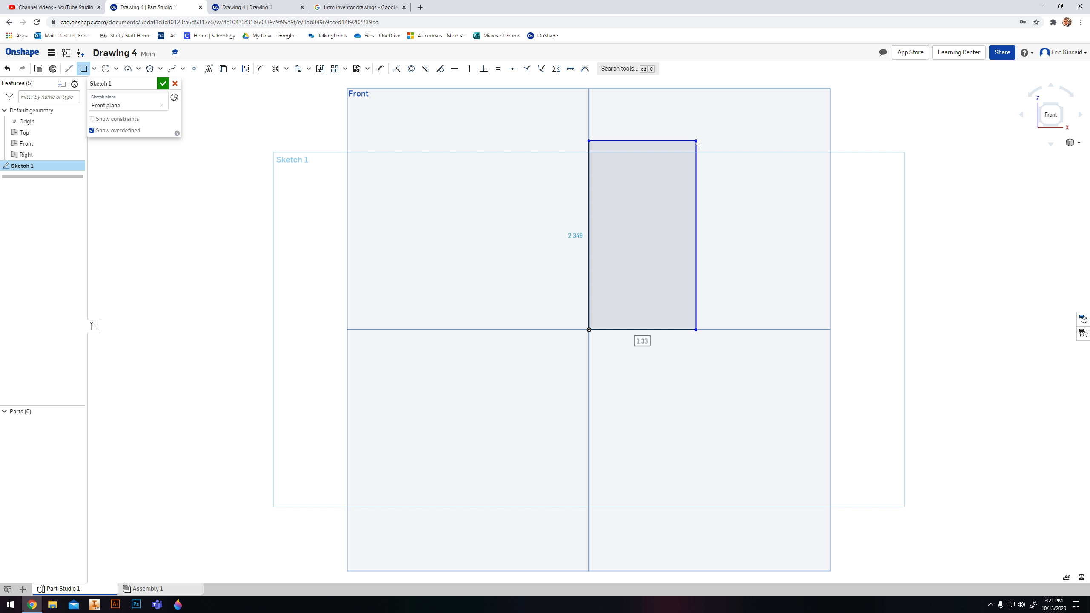
type("2")
key("Tab")
type("3")
key("Return")
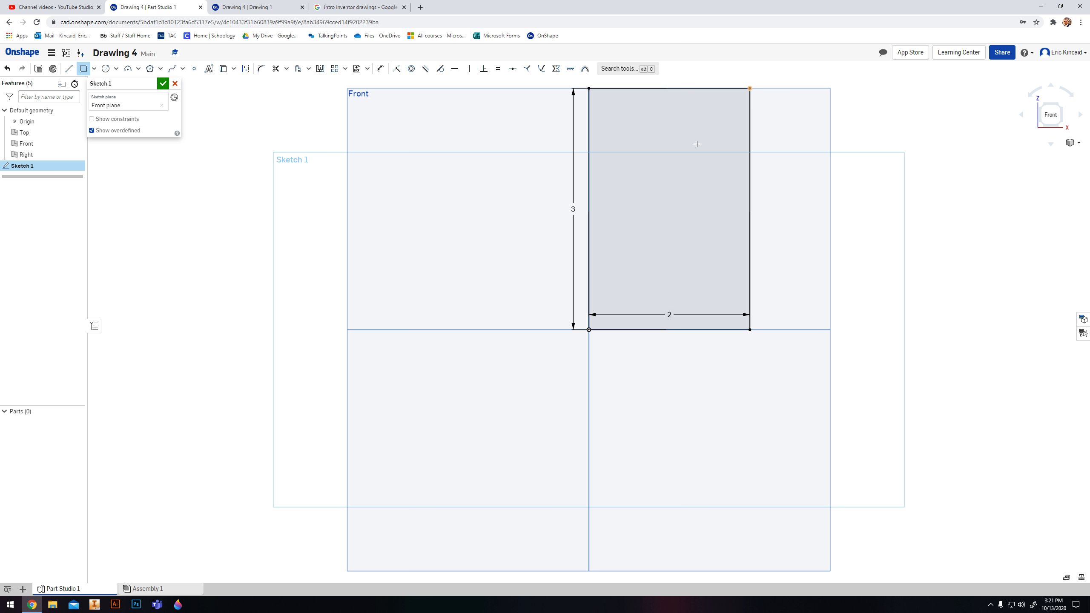
scroll(697, 144, "down", 3)
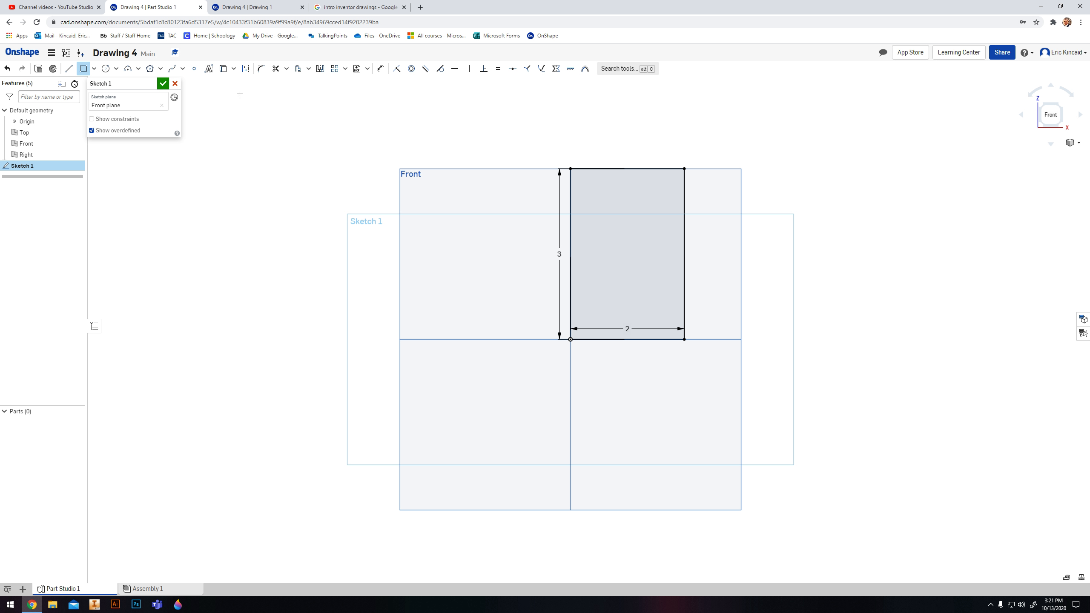
Check the side view's wall thickness in the reference drawing, and extrude the rectangle as a new 0.5 in deep solid.
left_click(235, 8)
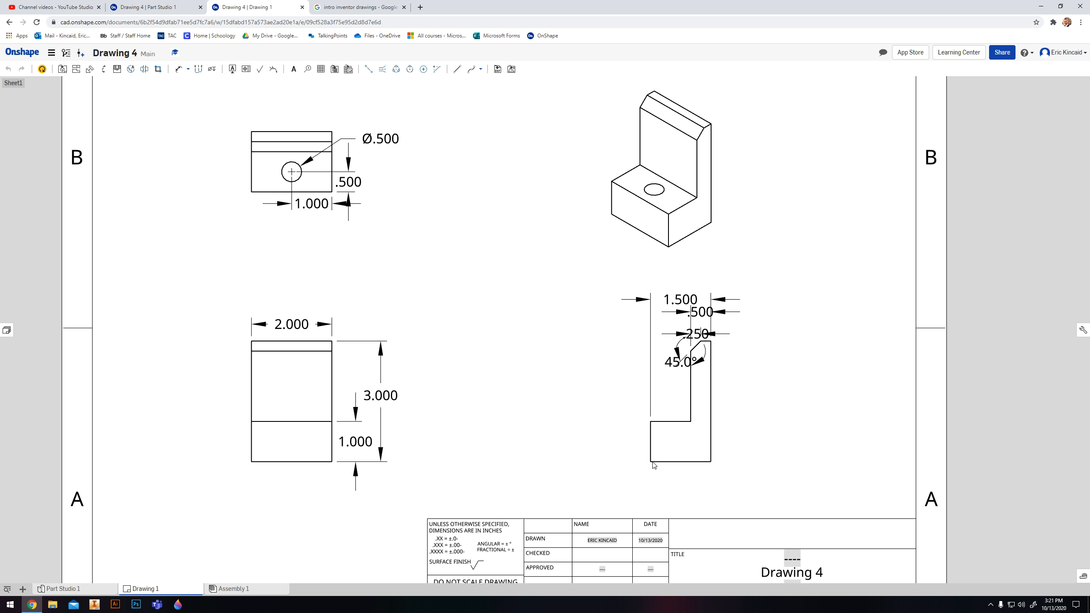
left_click(649, 423)
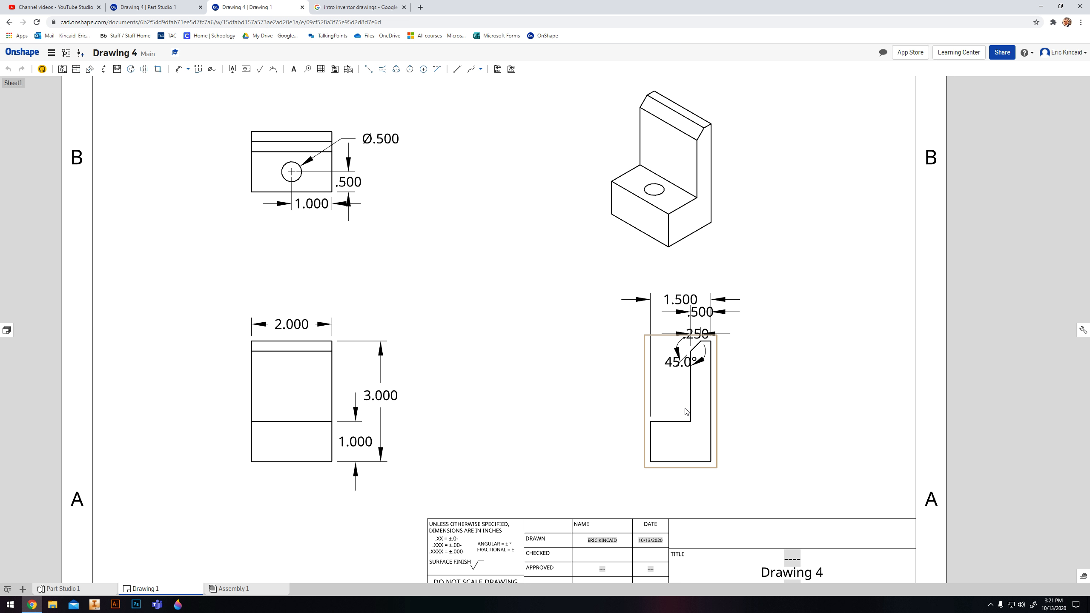
scroll(749, 313, "up", 3)
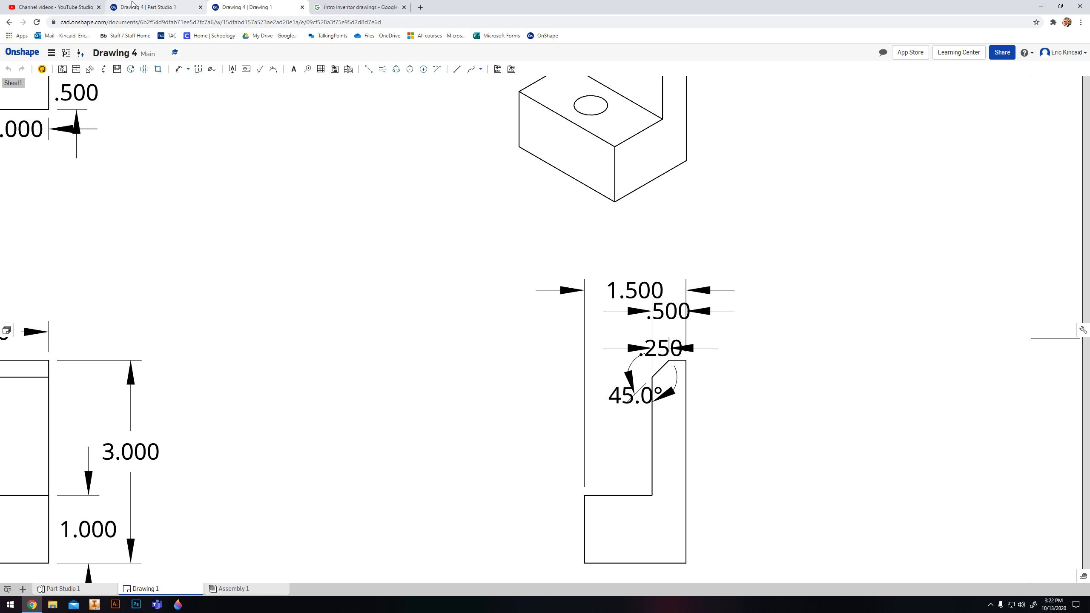
left_click(145, 8)
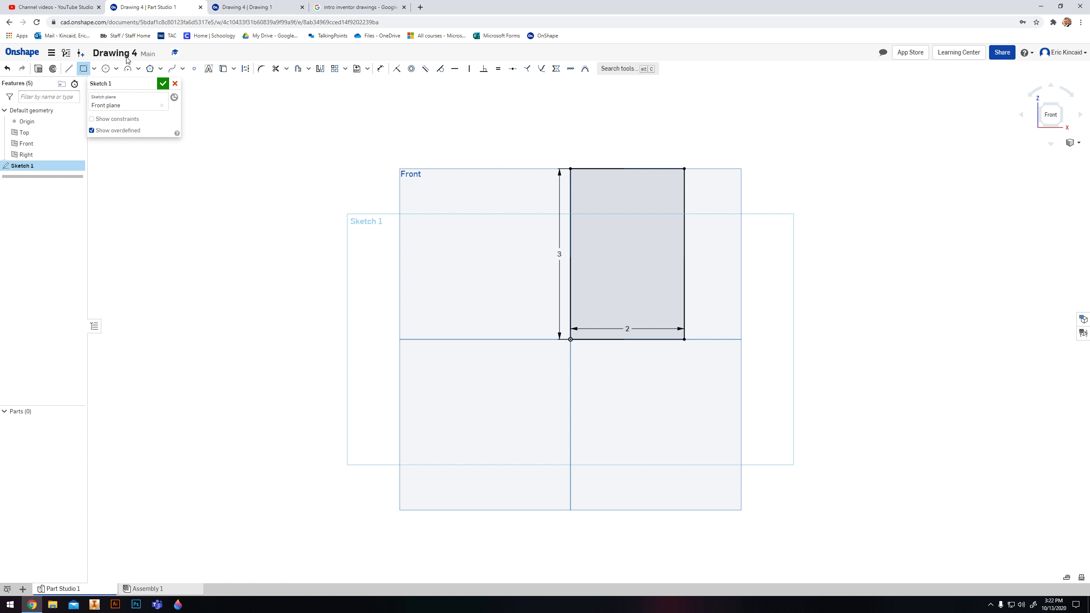
left_click(162, 83)
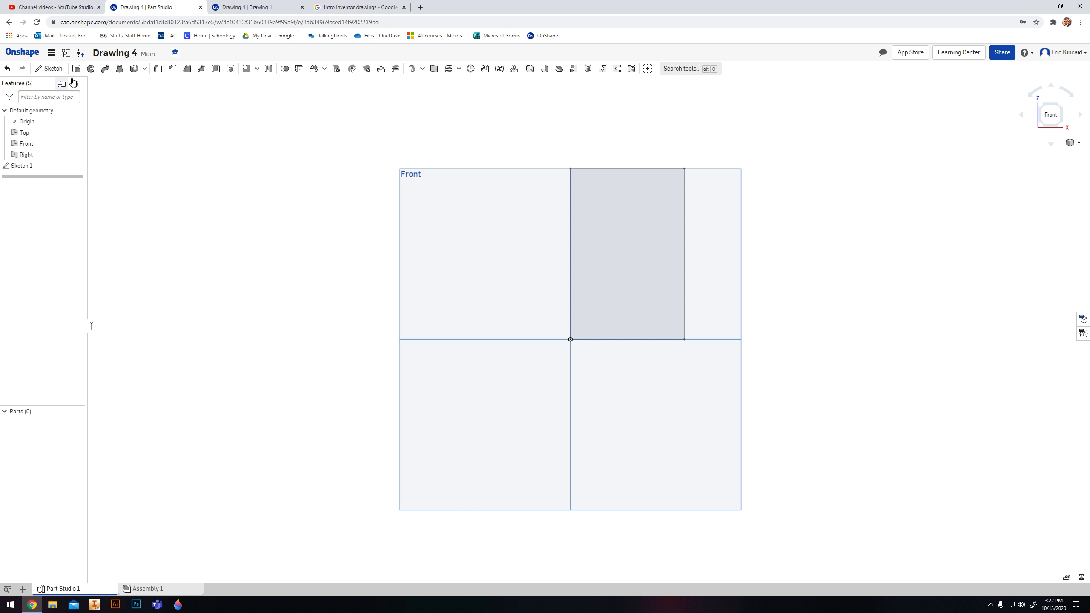
left_click(76, 69)
left_click(639, 271)
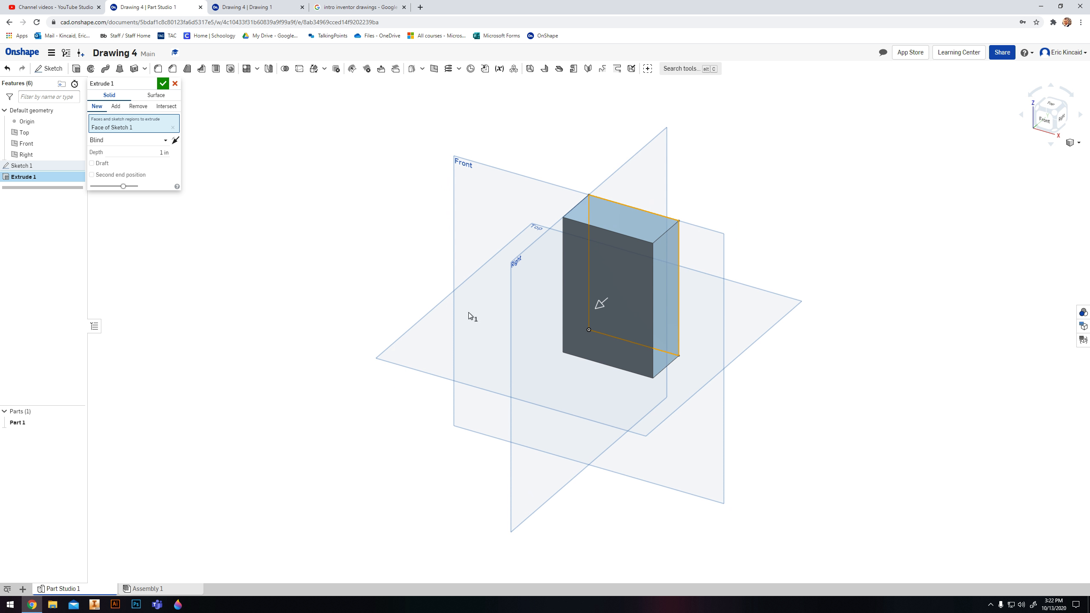
left_click(151, 155)
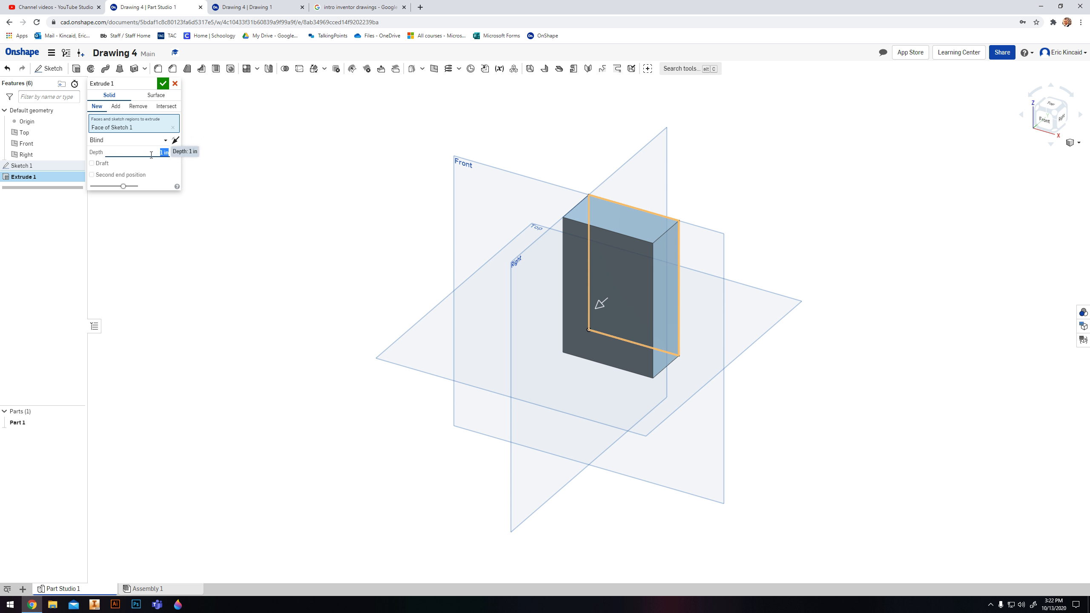
left_click(163, 84)
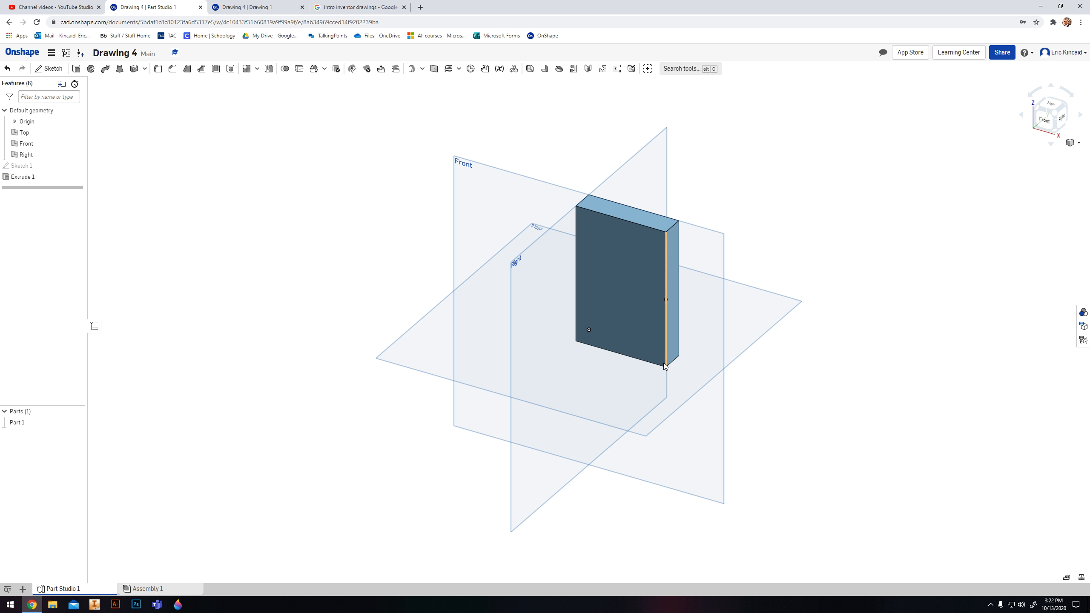
Check the base's width and height in the reference drawing's front view, and start a sketch on the block's front face.
left_click(257, 7)
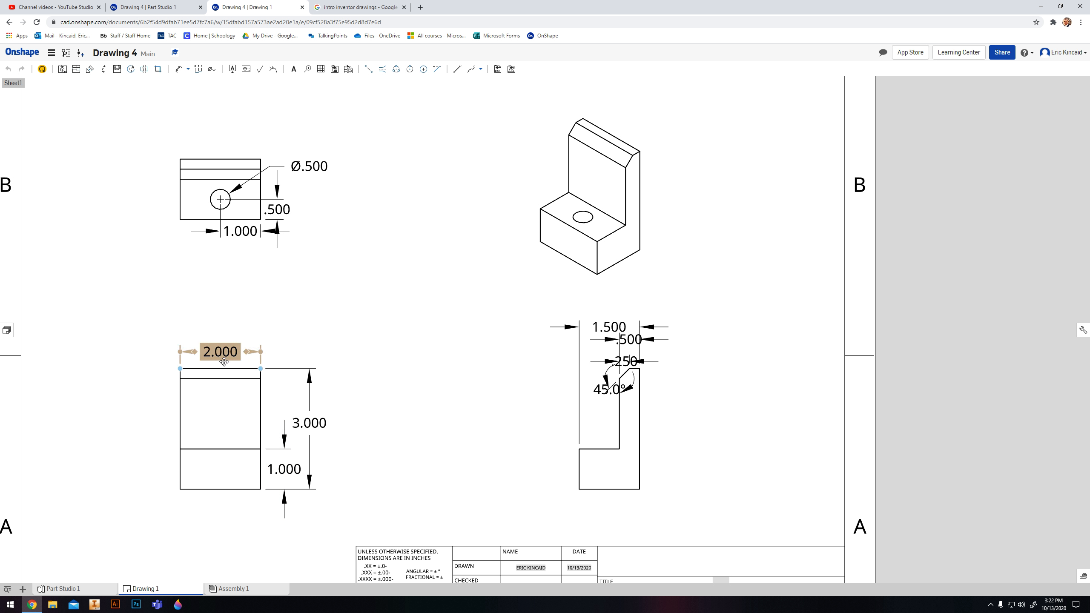
left_click(288, 470)
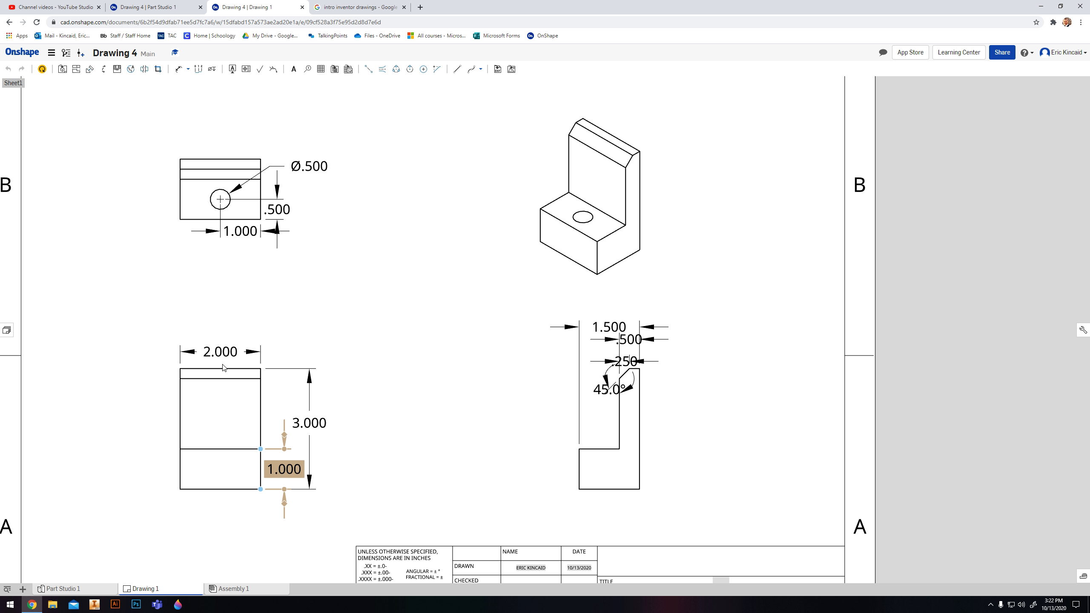
left_click(230, 349)
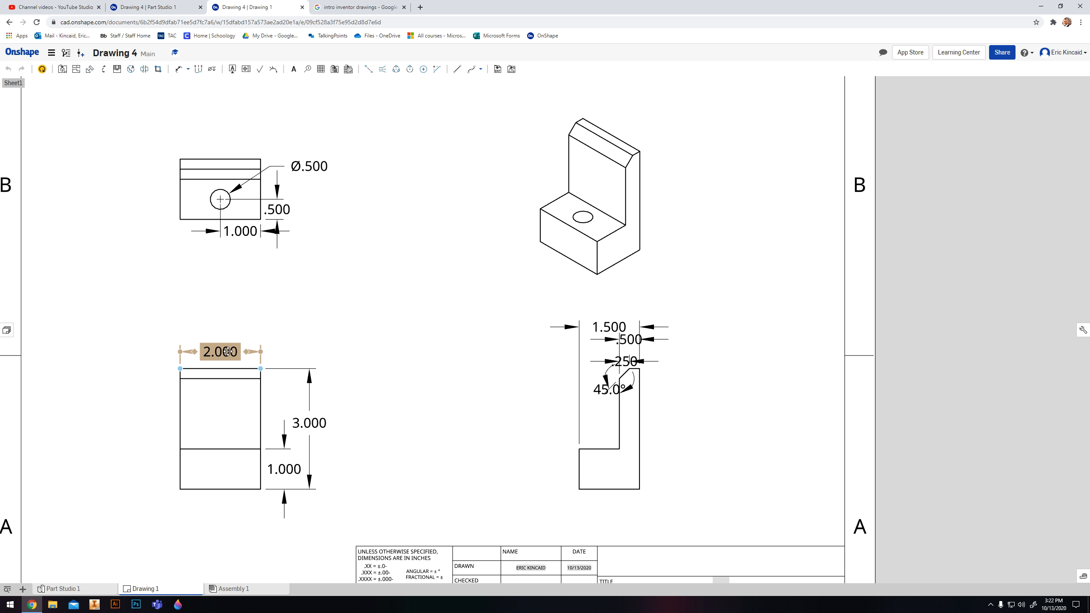
left_click(176, 6)
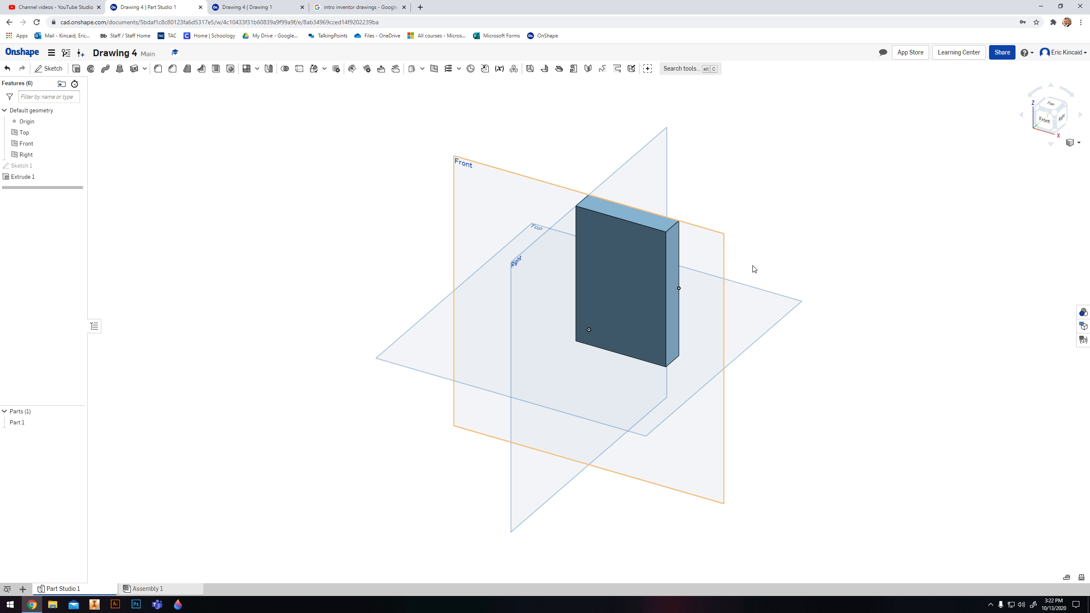
left_click(1048, 116)
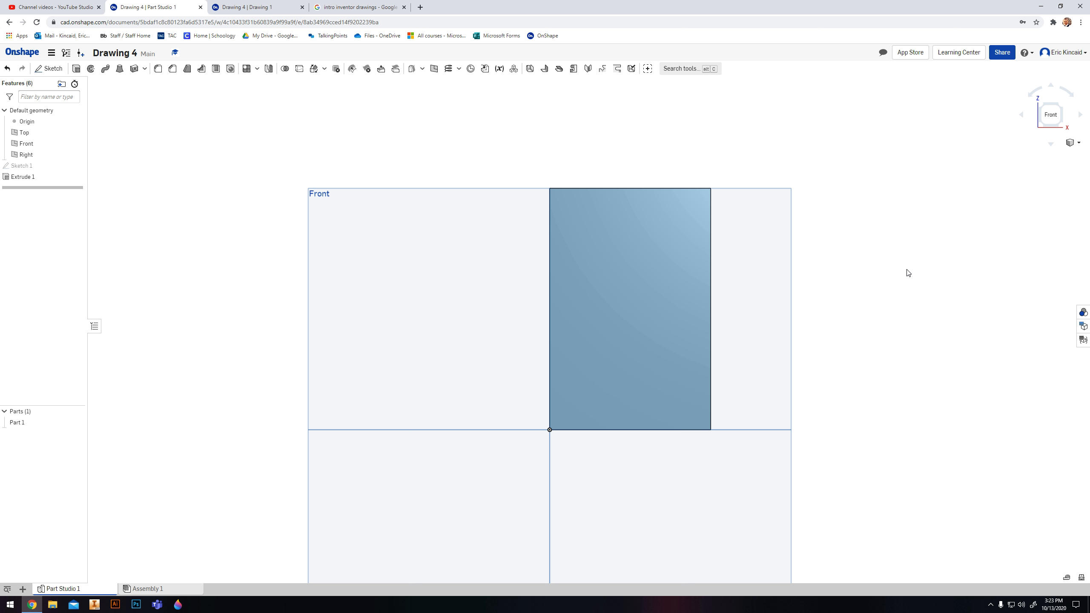
left_click(46, 68)
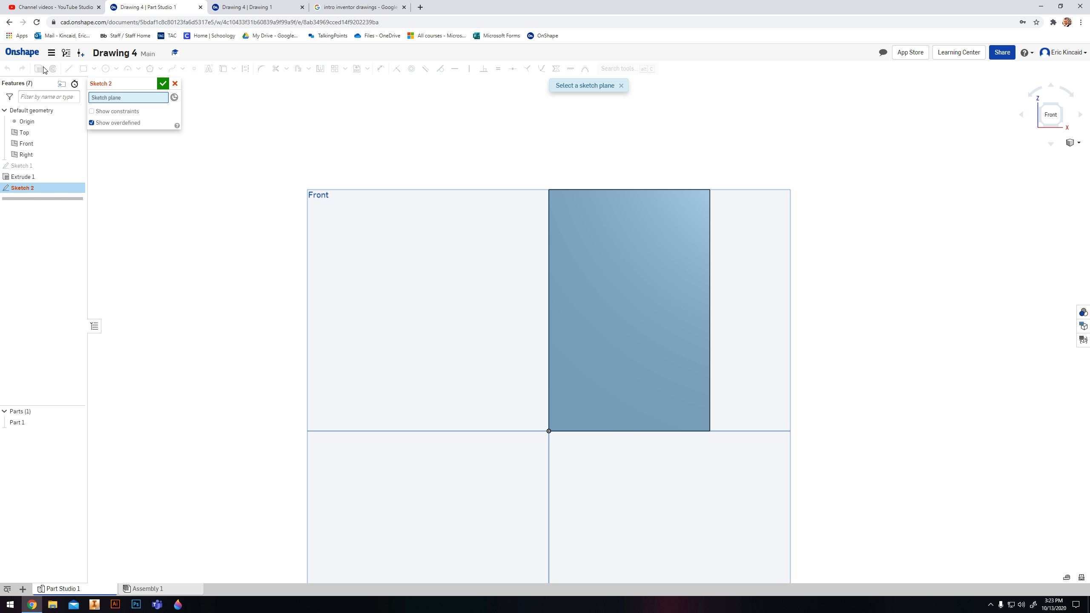
left_click(607, 247)
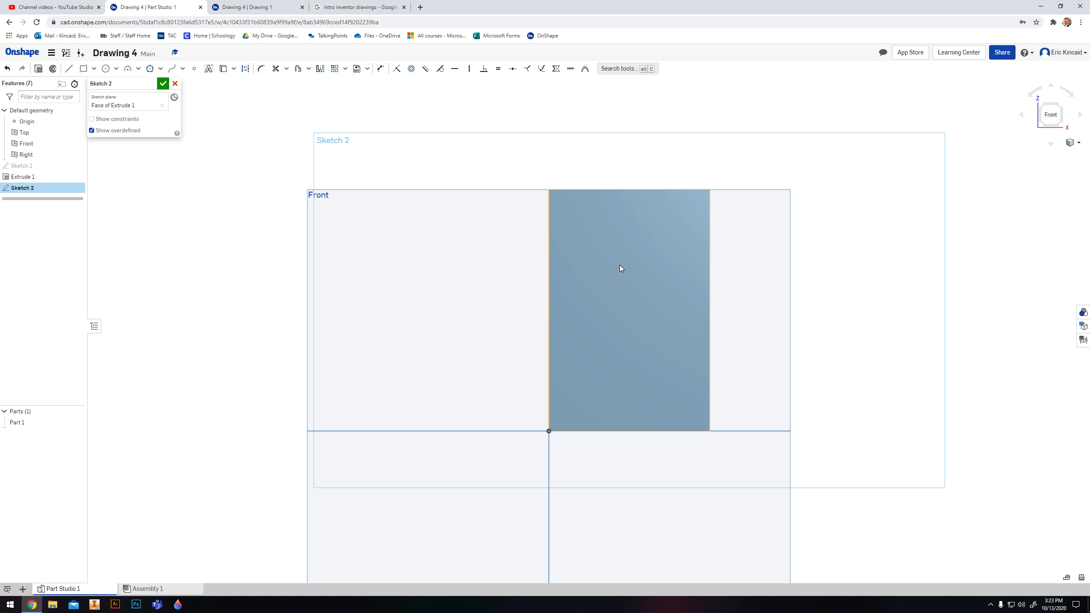
Sketch a rectangle from the origin across the face's full width, set its height to 1 in, and finish the sketch.
left_click(84, 69)
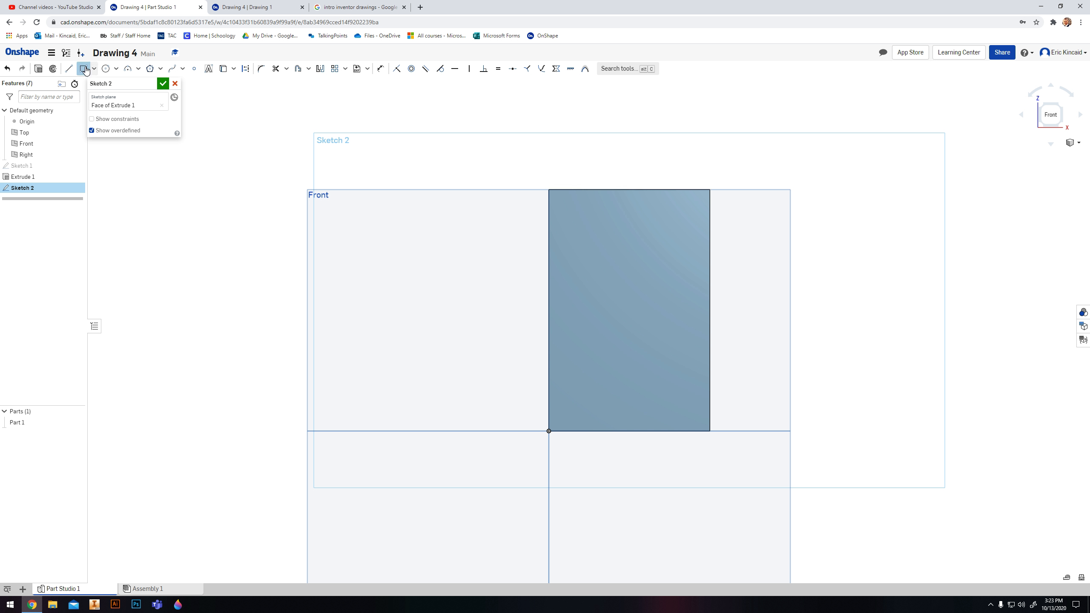
left_click(548, 431)
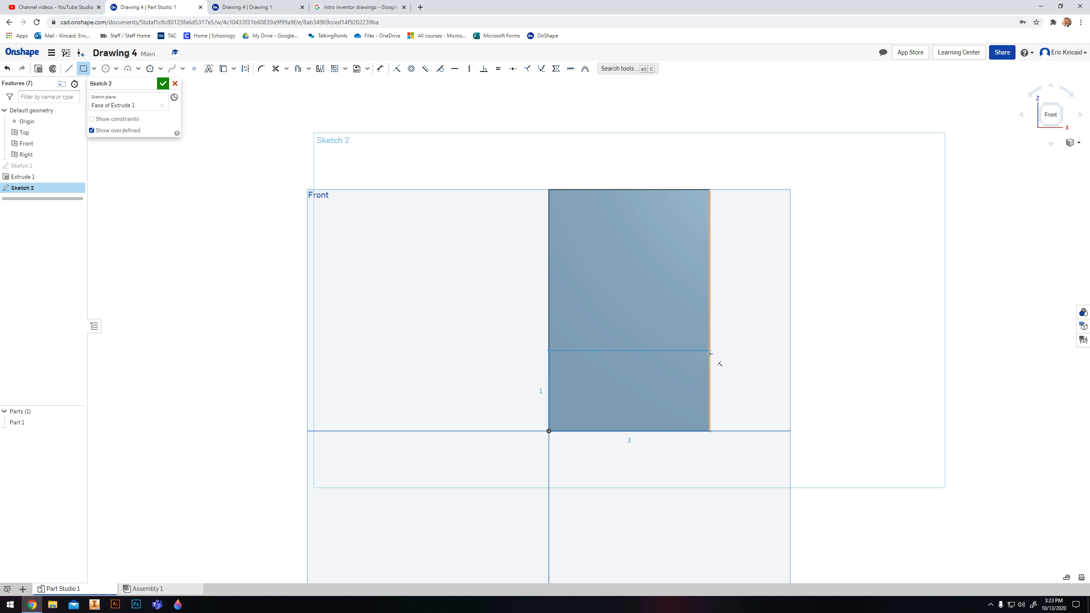
left_click(710, 358)
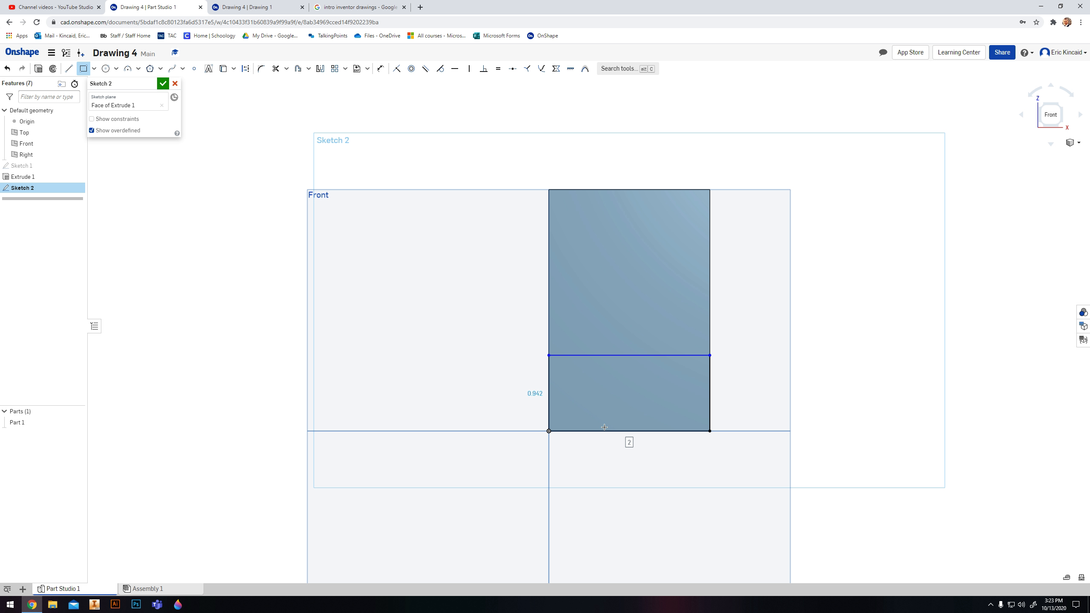
double_click(534, 400)
type("1")
key("Return")
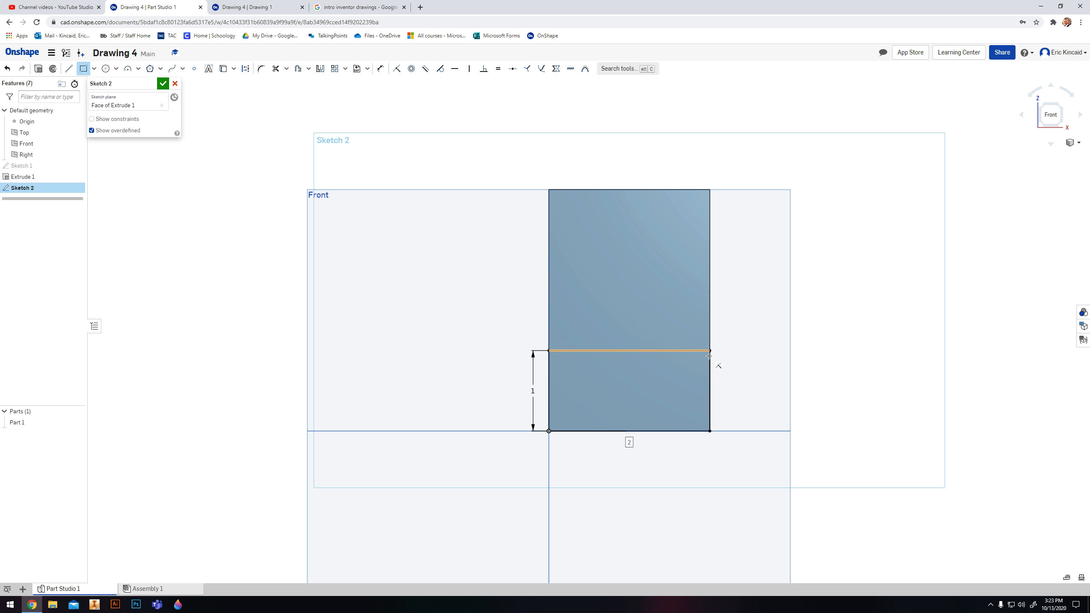
left_click(1063, 109)
left_click(162, 86)
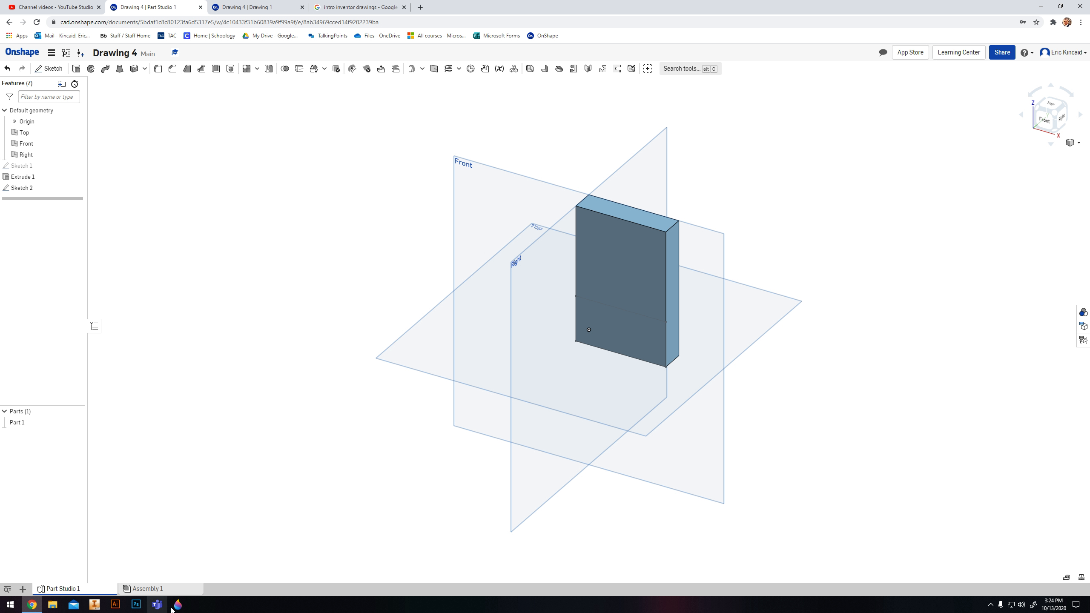
Check the base's depth in the reference drawing's side view, and extrude the lower front rectangle 1 in outward, added to the block.
left_click(248, 7)
scroll(624, 371, "up", 5)
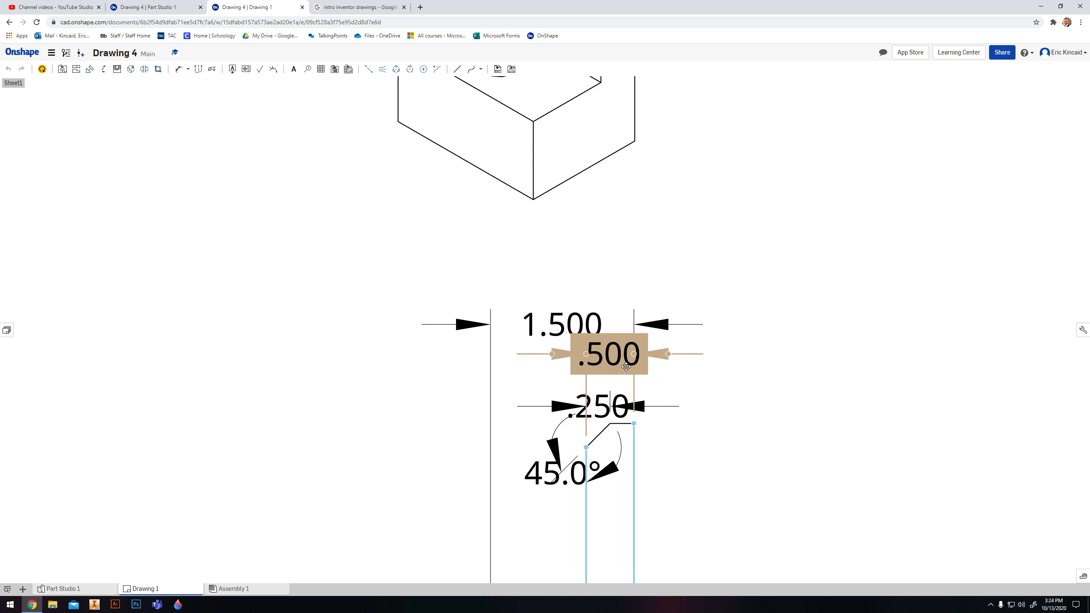
scroll(624, 372, "down", 5)
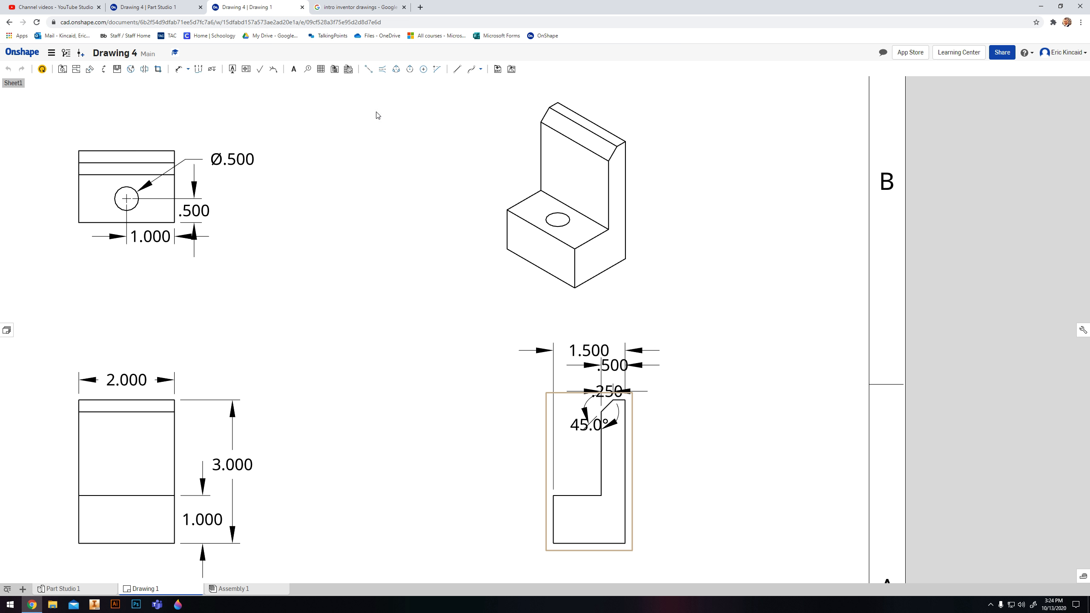
left_click(163, 6)
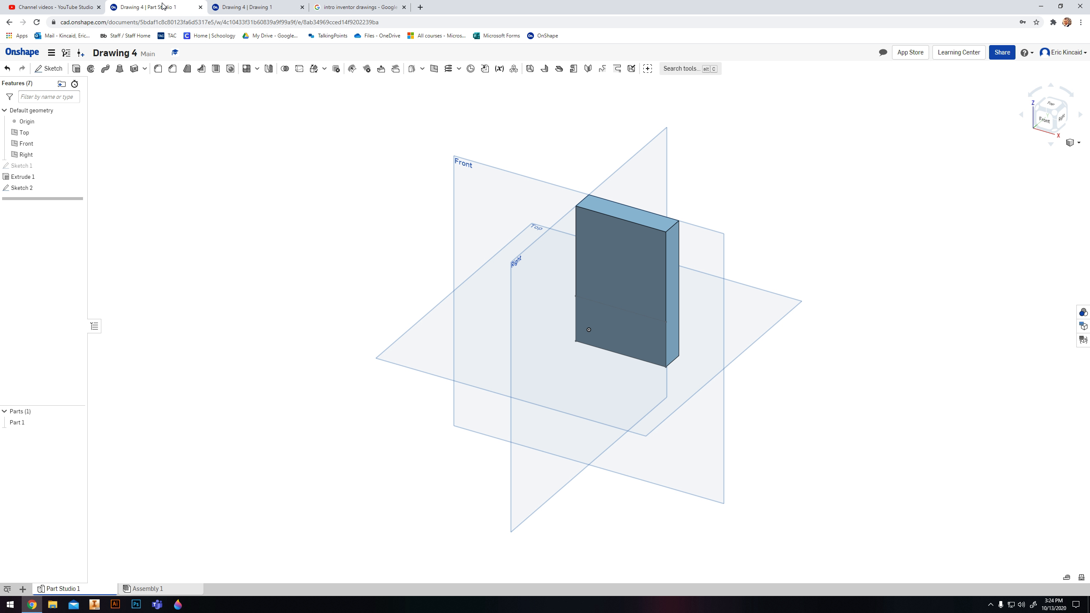
left_click(76, 69)
left_click(626, 326)
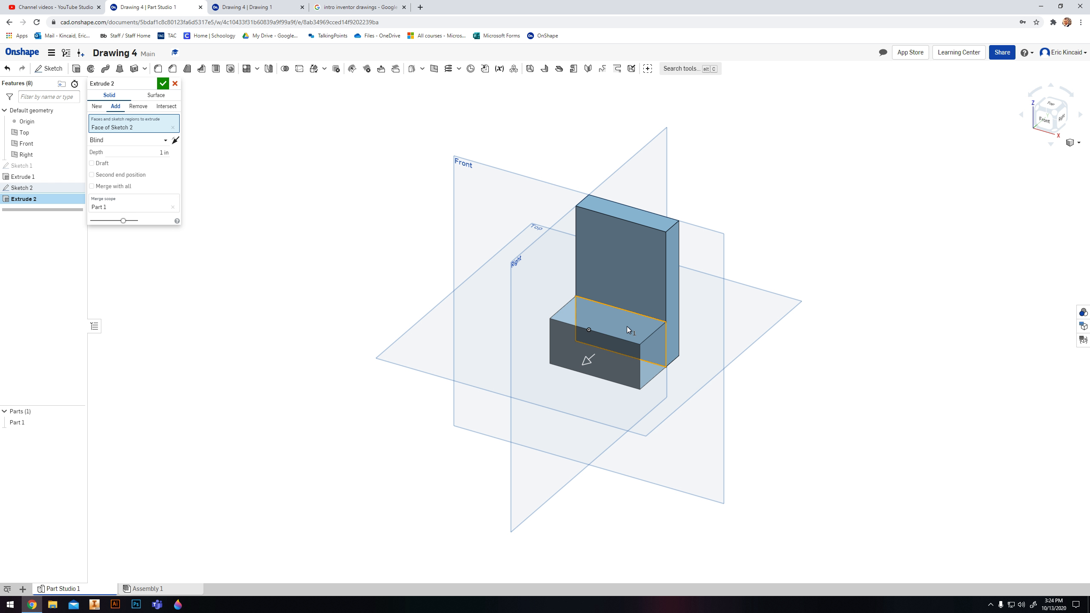
left_click(162, 155)
left_click(165, 84)
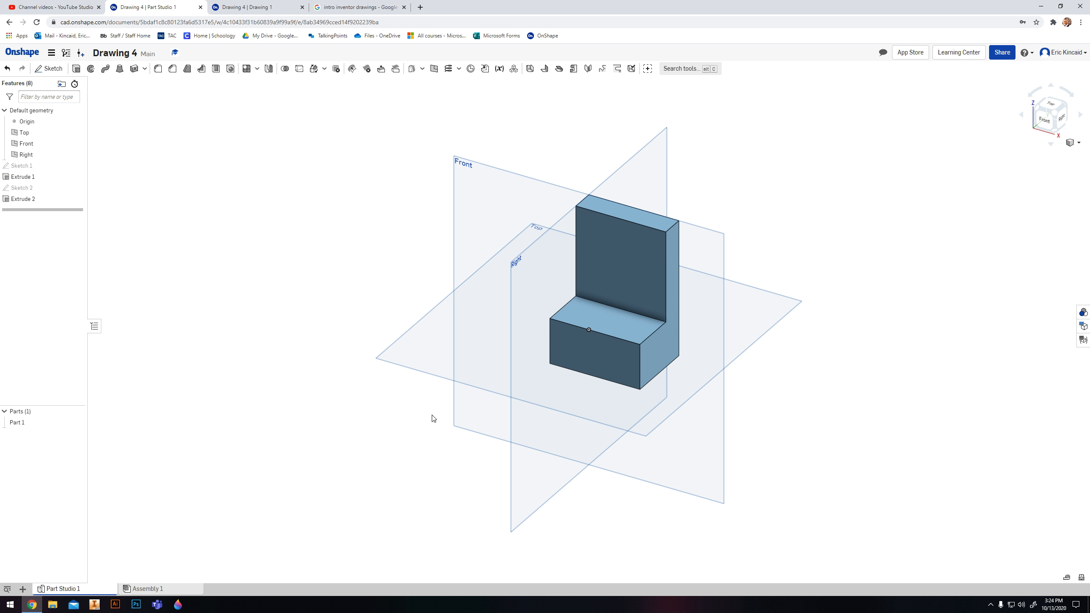
Check the chamfer's distance and angle in the reference drawing's side view.
scroll(751, 369, "up", 5)
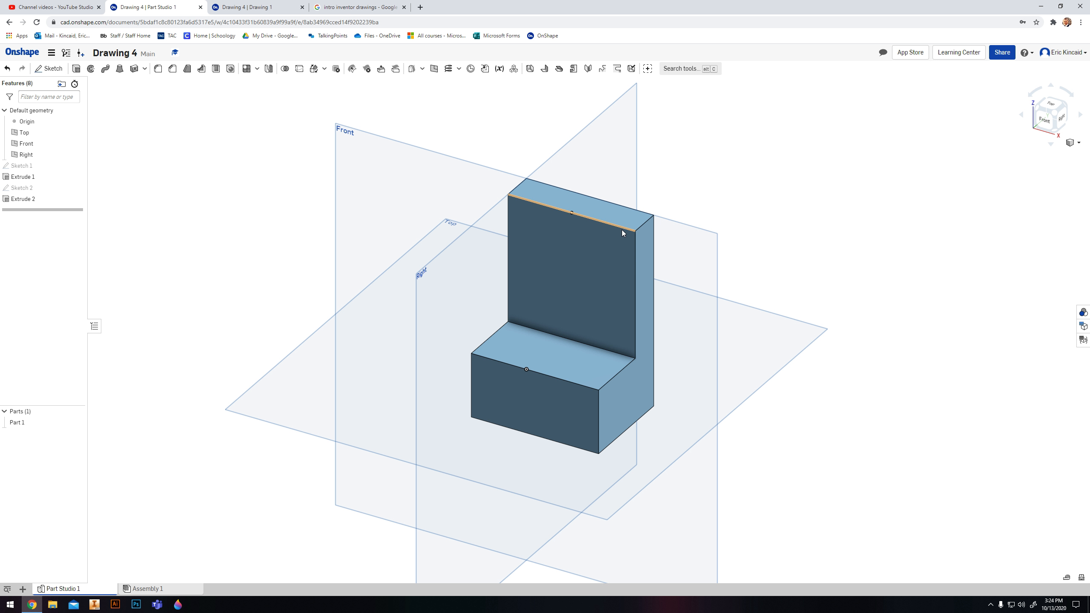
left_click(261, 4)
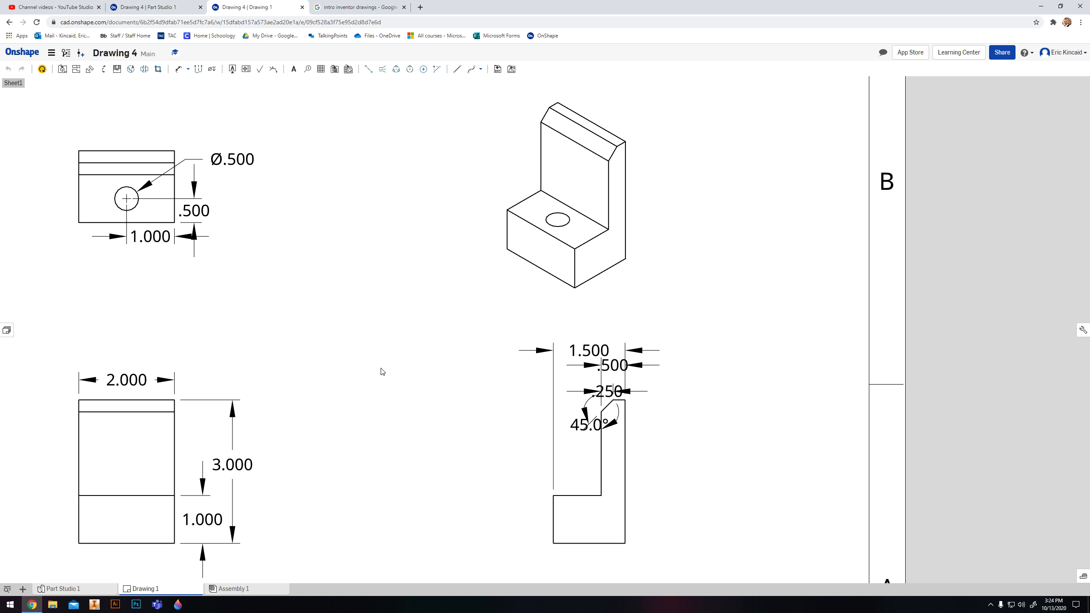
scroll(383, 418, "up", 6)
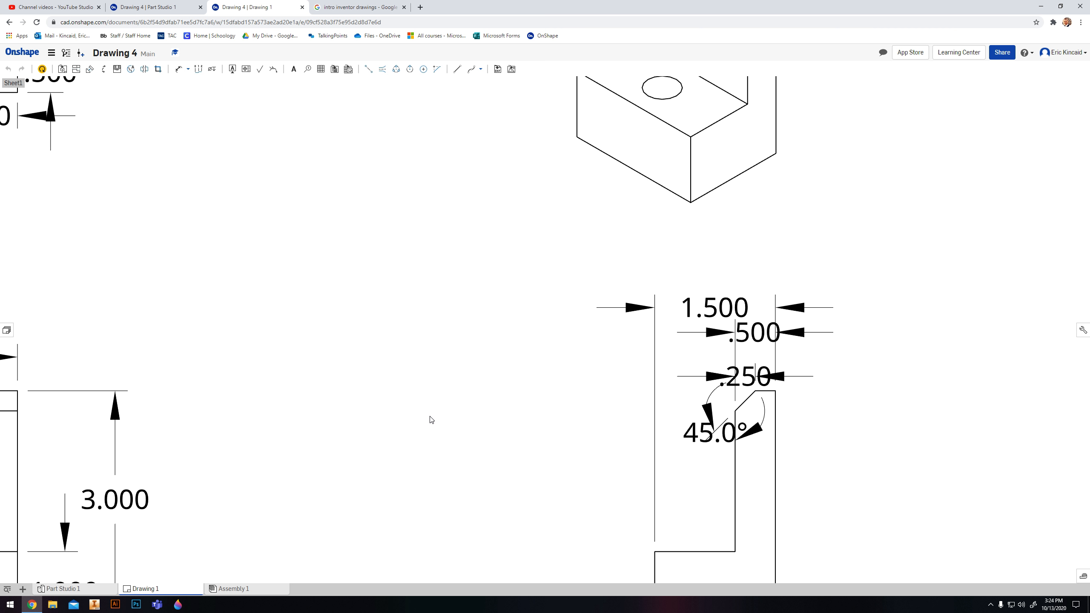
middle_click_drag(371, 440, 349, 435)
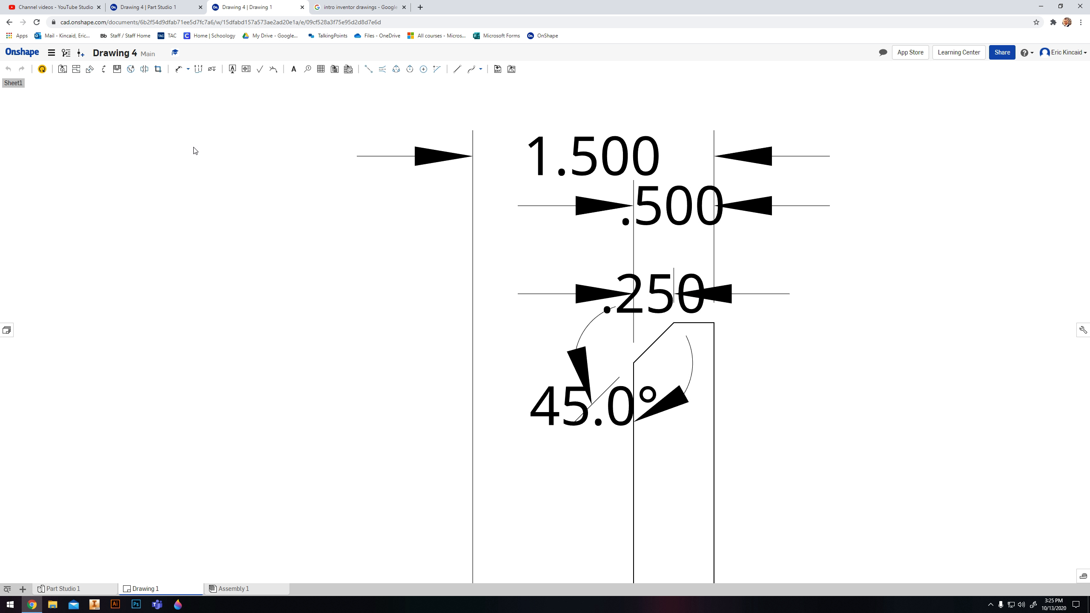
left_click(172, 7)
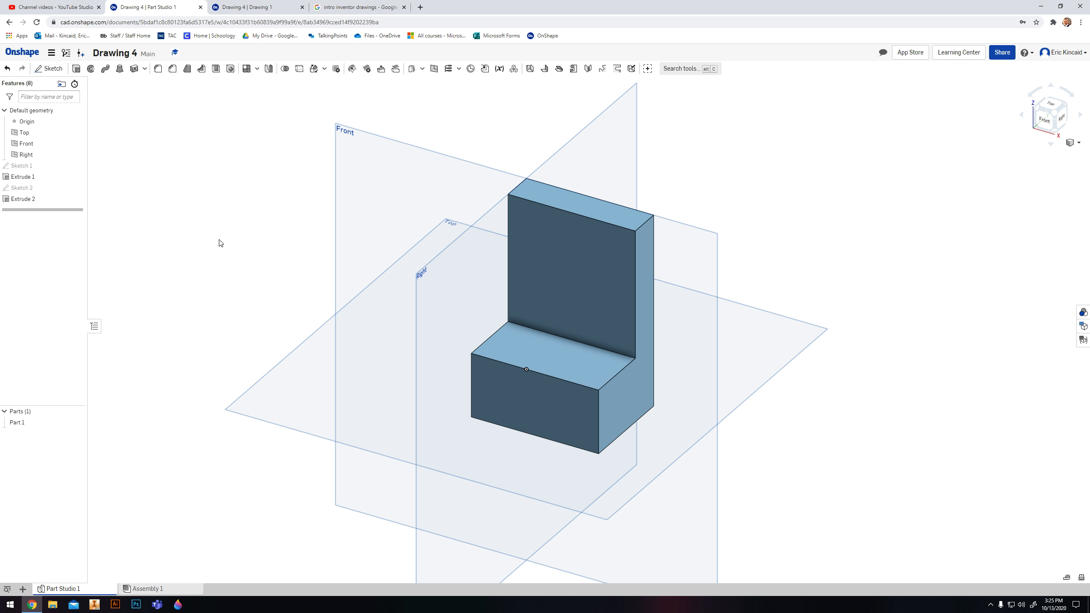
Chamfer the upright wall's top front edge with an equal distance of 0.25 in.
left_click(173, 69)
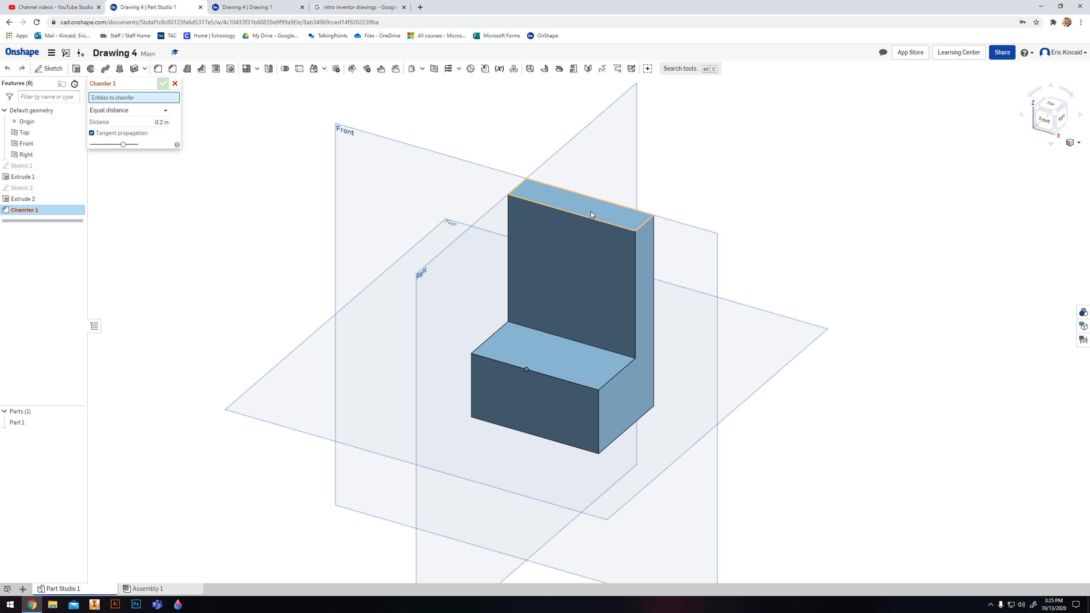
scroll(587, 220, "up", 5)
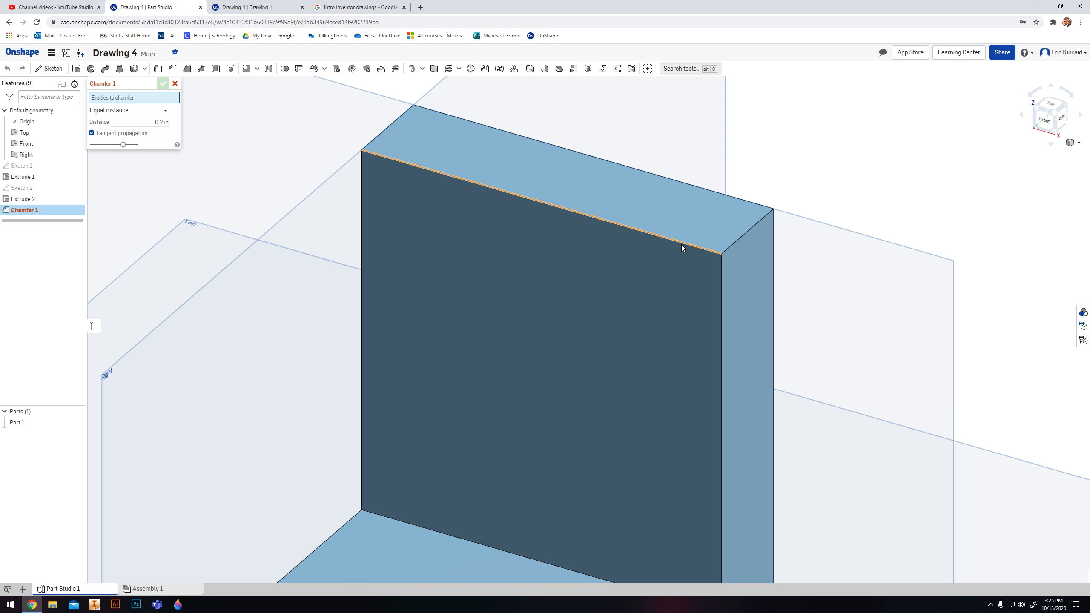
left_click(642, 233)
right_click_drag(692, 262, 720, 272)
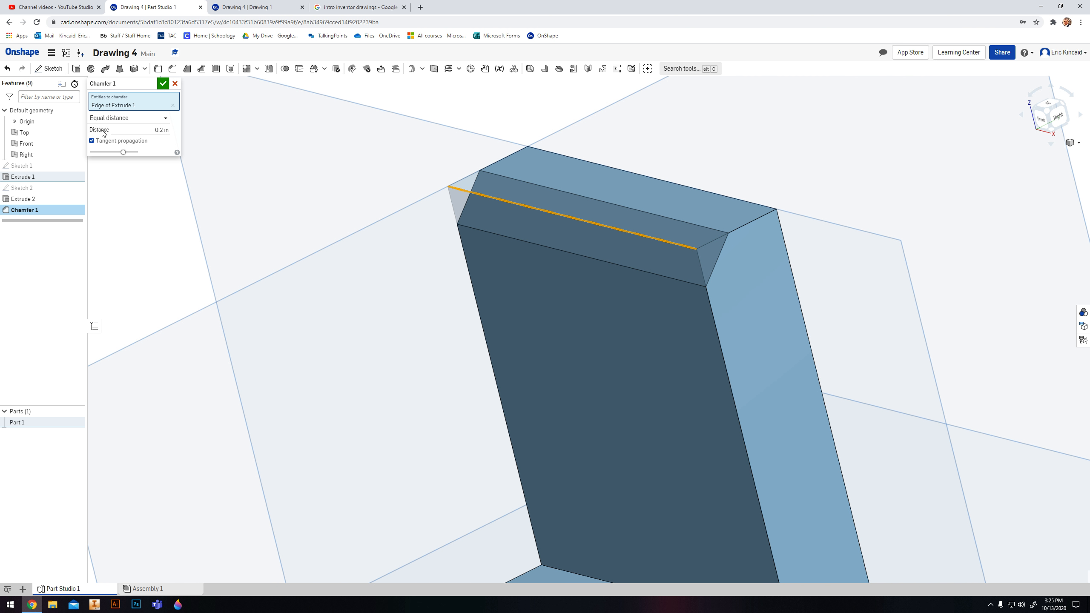
left_click(166, 134)
key("BackSpace")
key("Return")
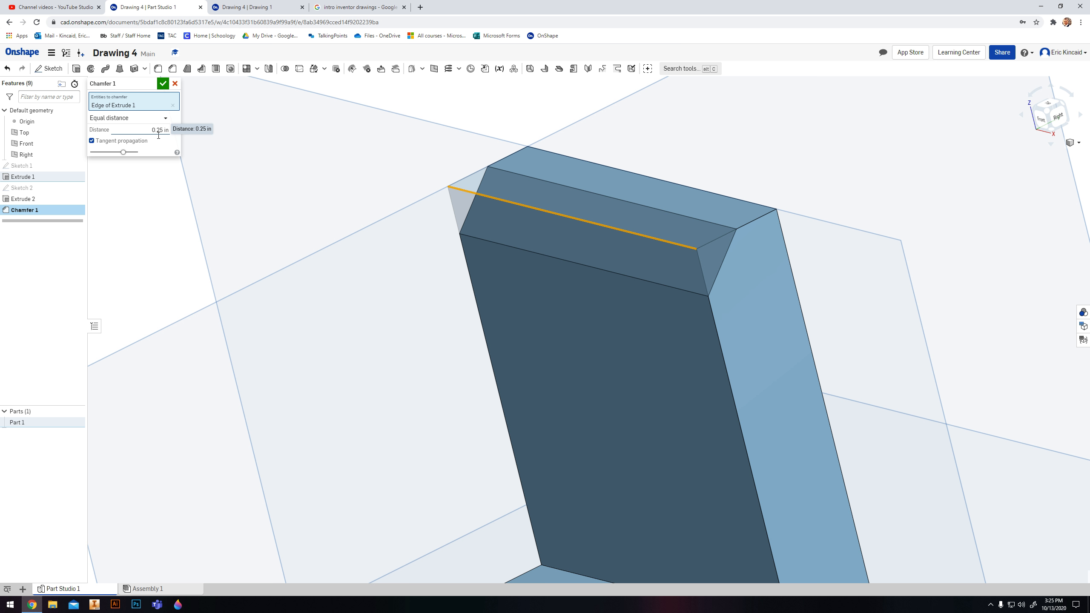
left_click(162, 85)
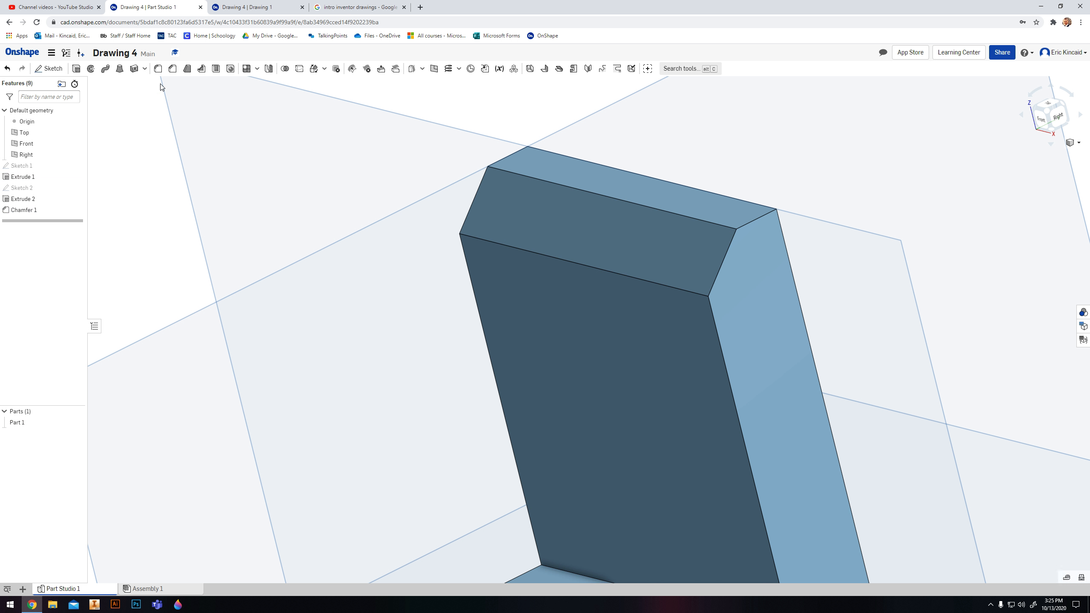
scroll(623, 274, "down", 5)
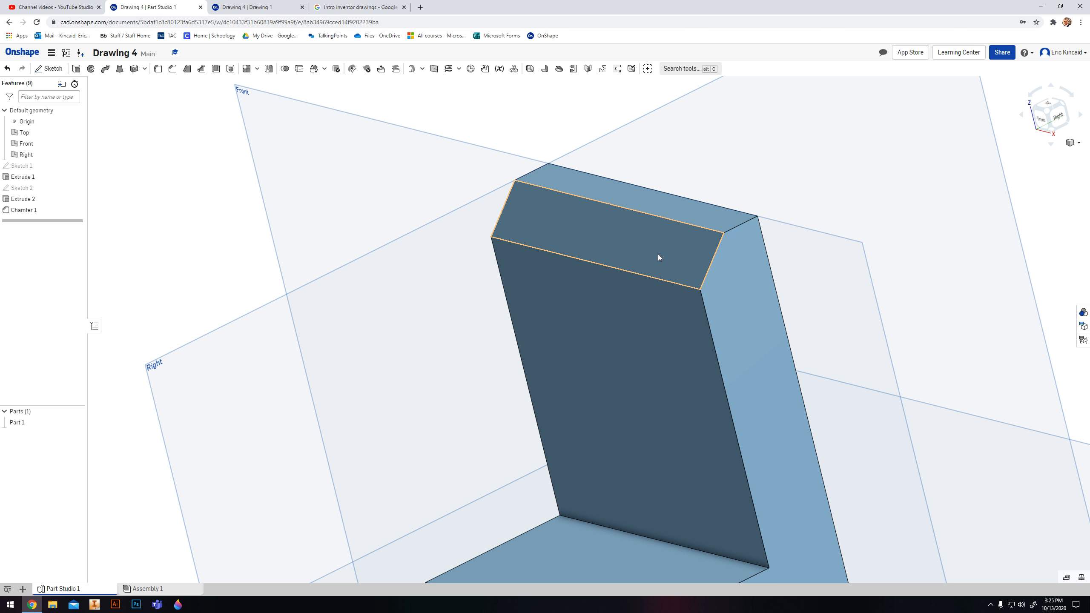
scroll(670, 259, "up", 5)
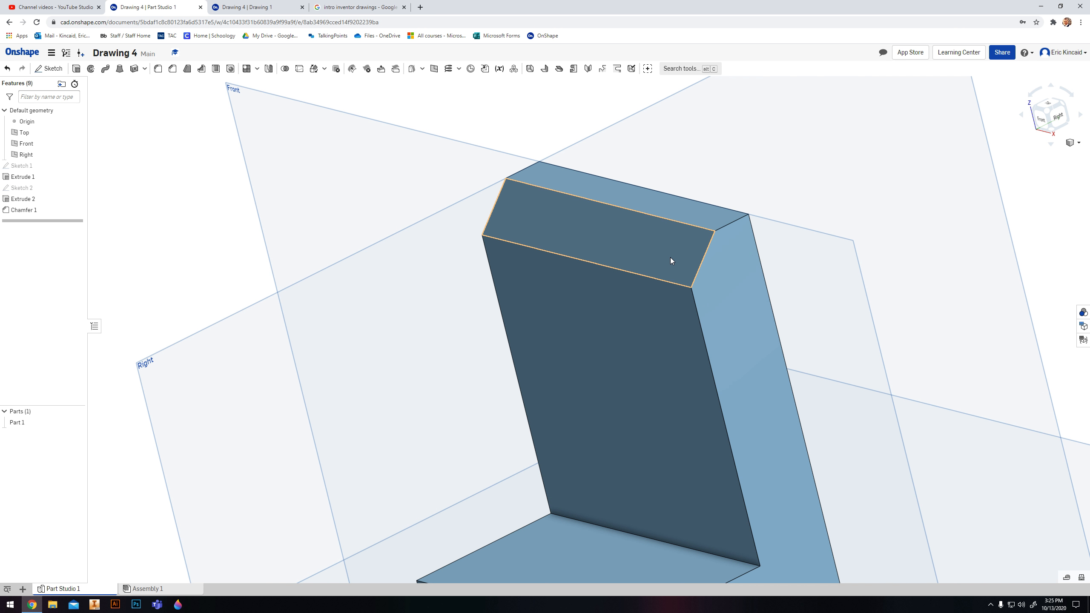
scroll(671, 260, "down", 3)
scroll(669, 257, "down", 2)
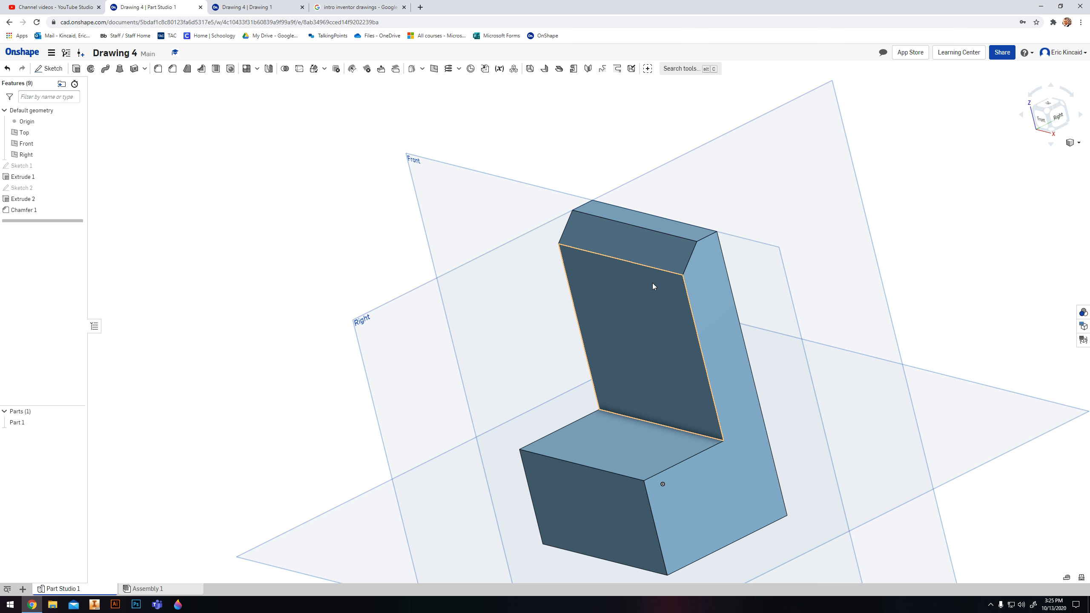
left_click(172, 69)
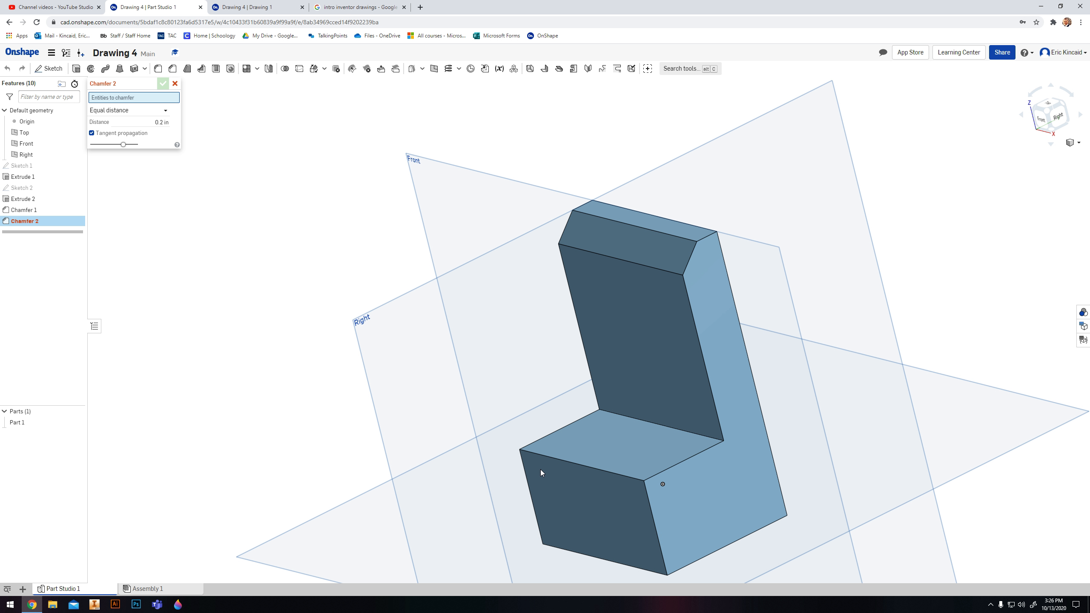
left_click(566, 462)
left_click(649, 477)
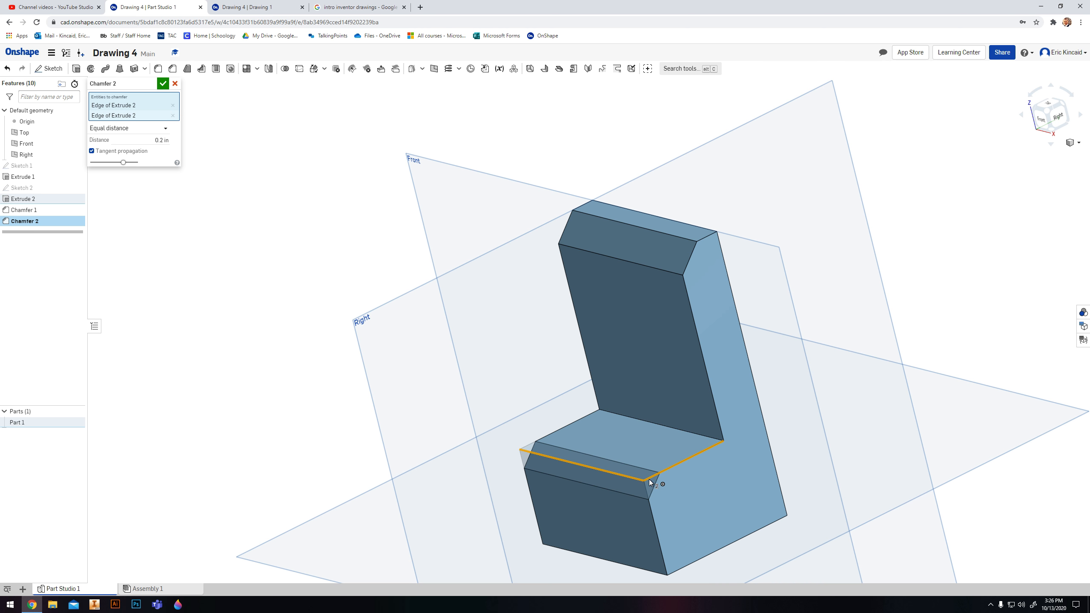
left_click(561, 428)
right_click_drag(561, 428, 603, 496)
left_click(175, 84)
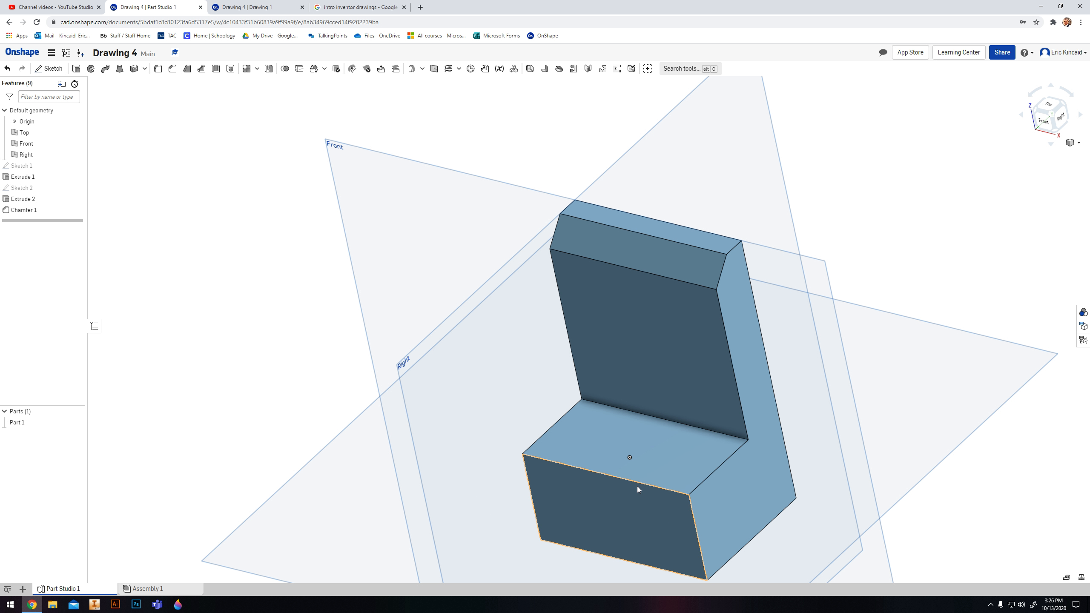
Start a sketch on the top face of the bracket's base and view it straight from the top.
right_click_drag(600, 496, 613, 482)
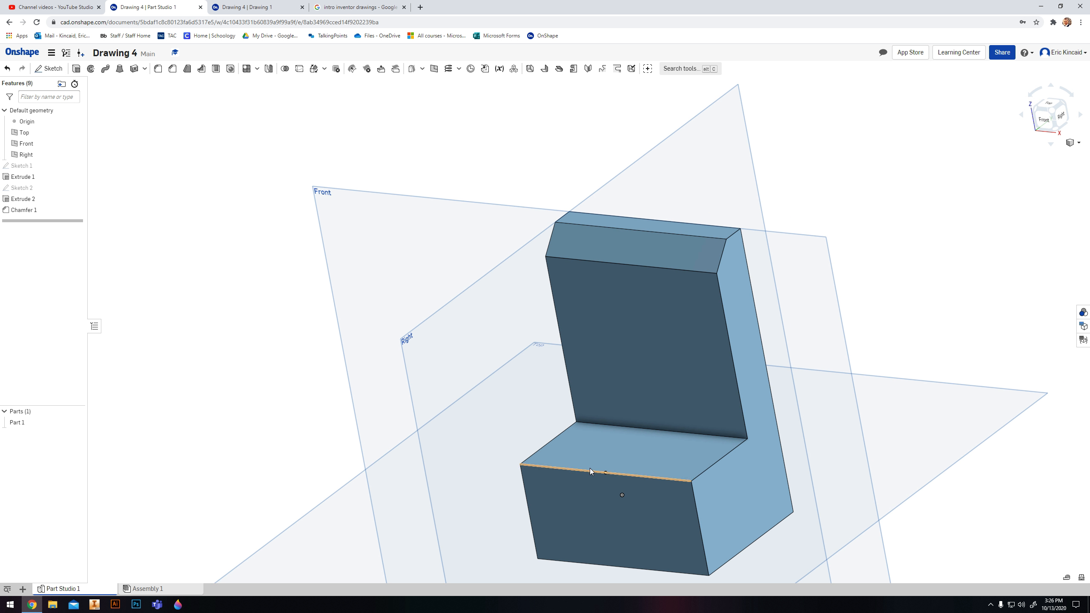
scroll(572, 432, "down", 2)
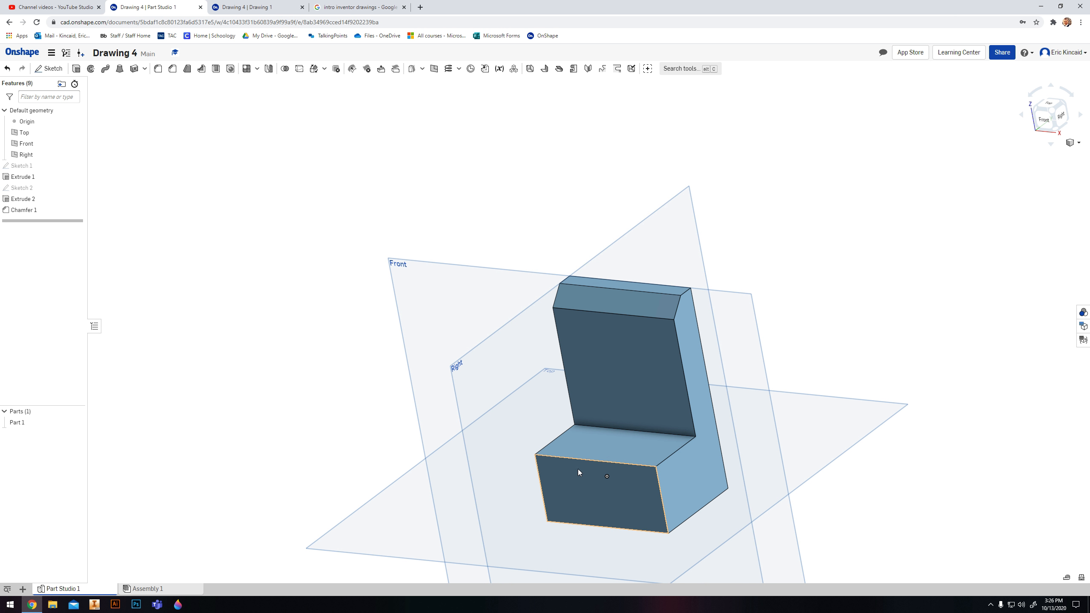
right_click_drag(579, 470, 587, 481)
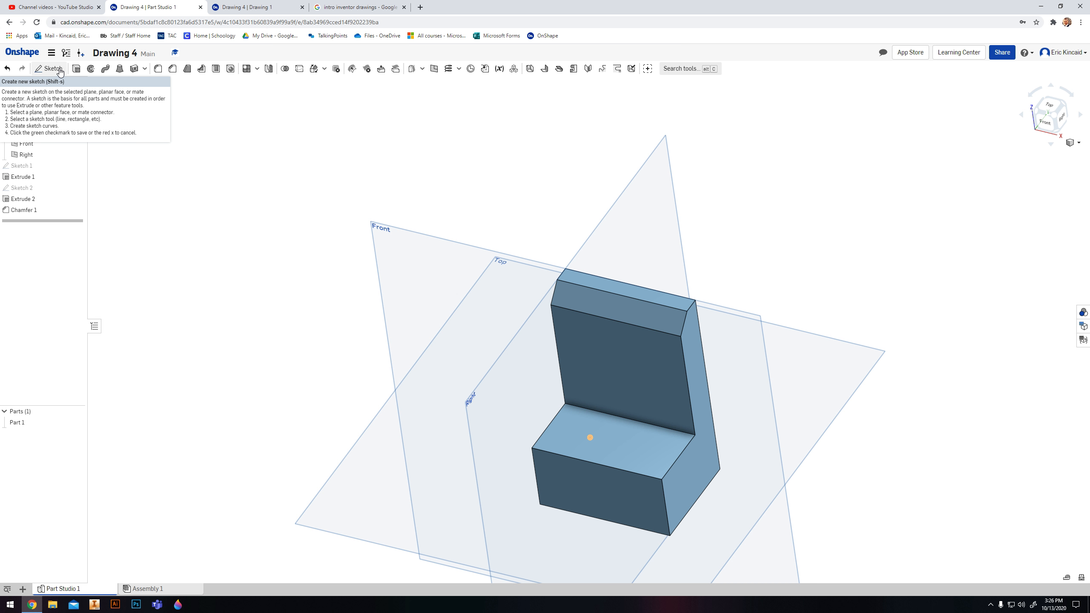
left_click(60, 70)
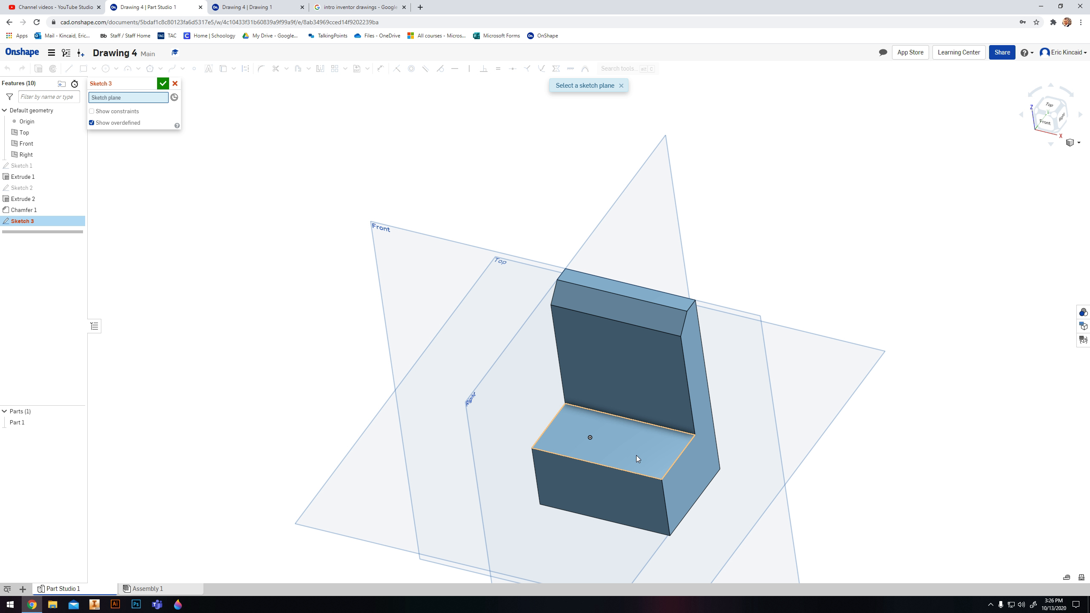
left_click(610, 446)
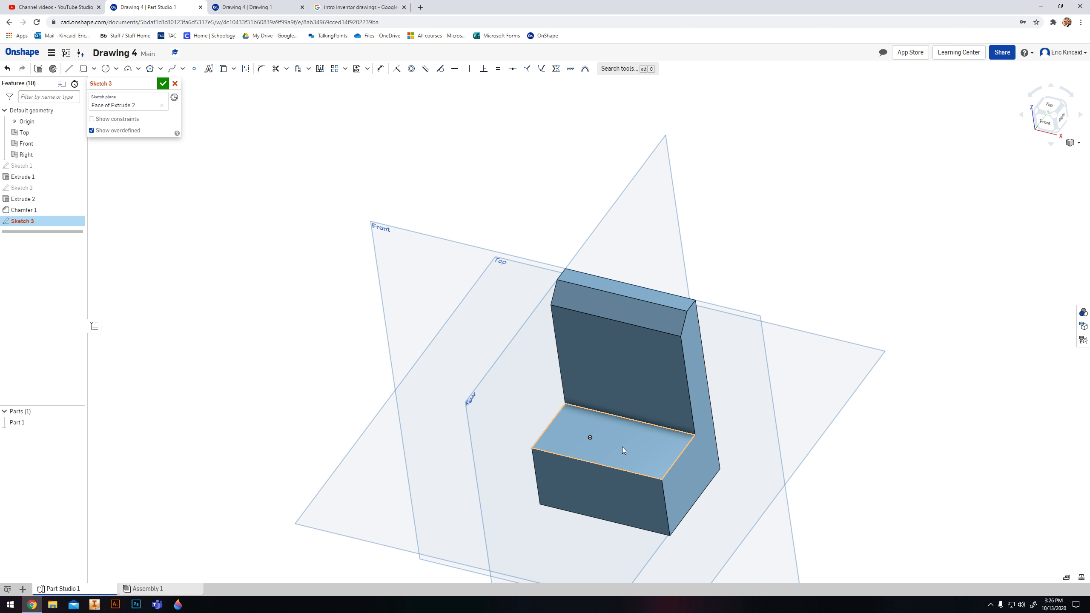
left_click(1045, 110)
scroll(707, 451, "up", 3)
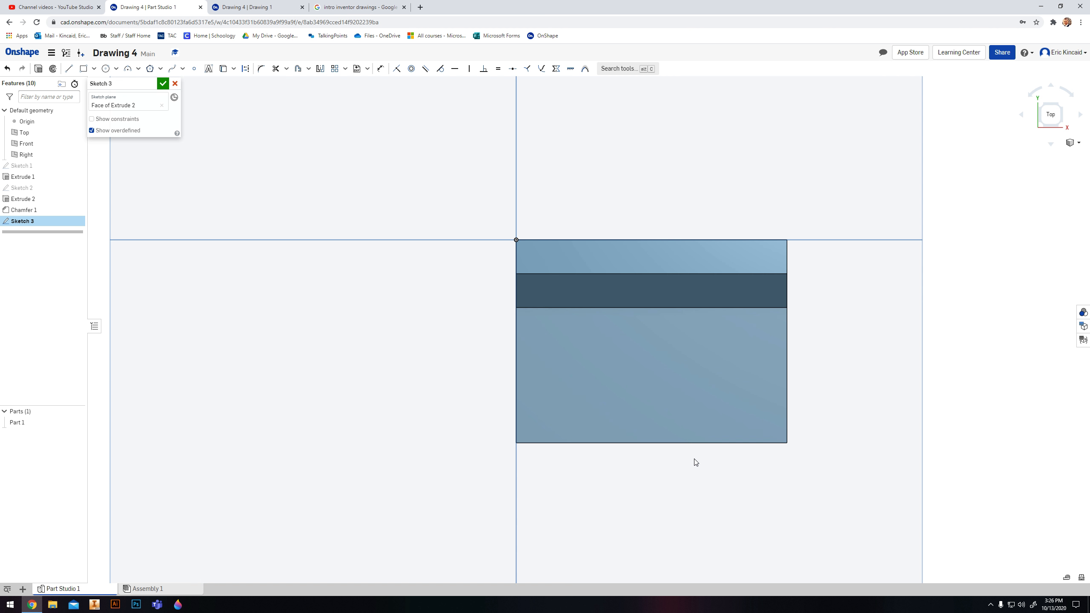
Check the hole's diameter and centre position in the reference drawing's top view.
left_click(106, 68)
left_click(267, 5)
scroll(442, 287, "down", 5)
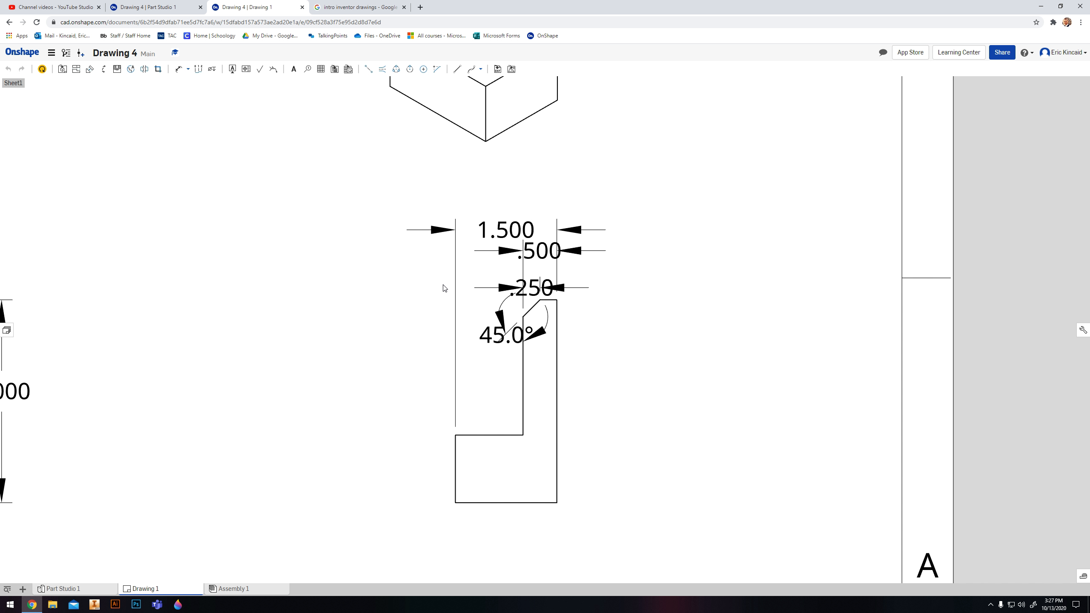
scroll(372, 290, "up", 2)
scroll(355, 199, "up", 5)
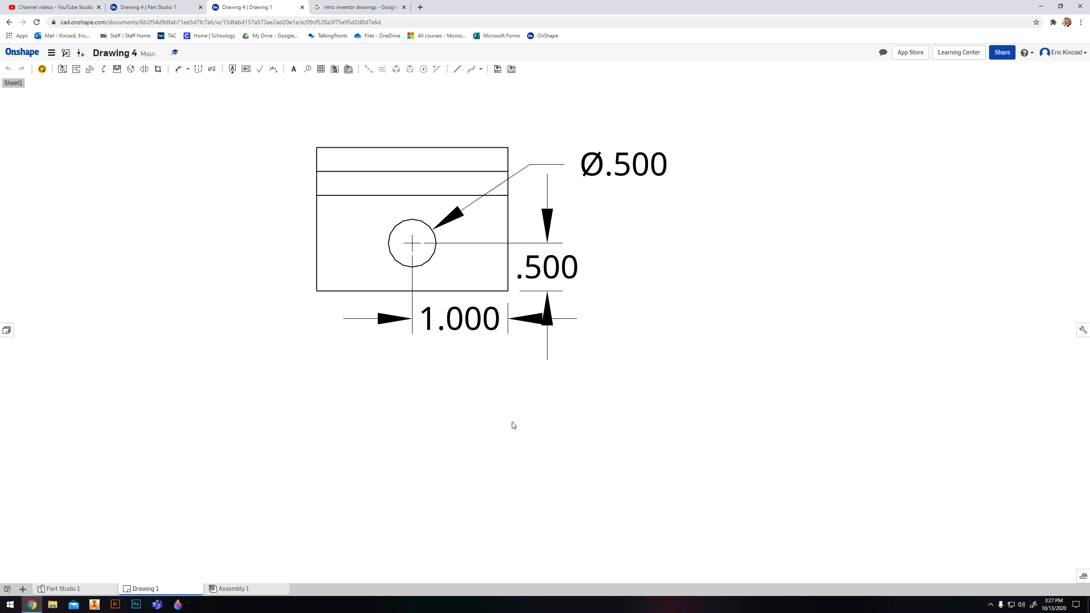
middle_click_drag(513, 424, 515, 468)
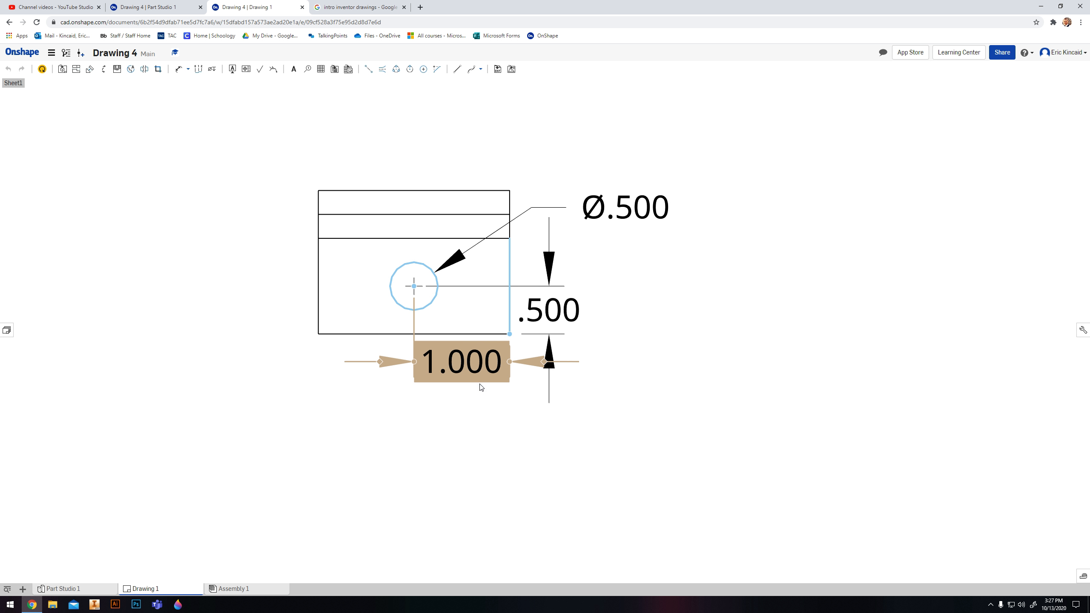
left_click(177, 7)
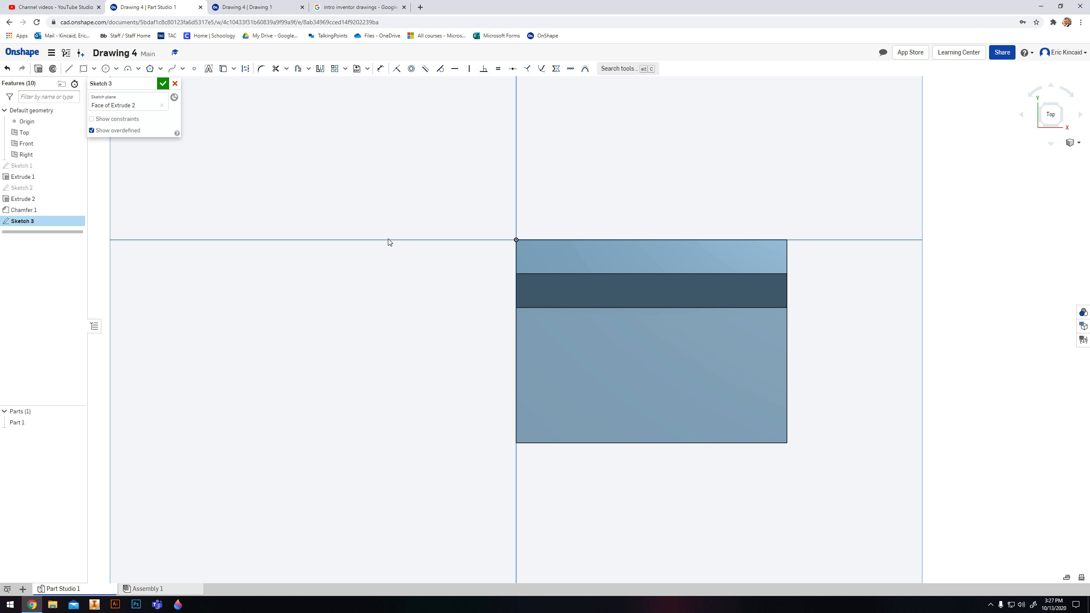
Sketch a 0.5 in diameter circle around the middle of the base's top face.
left_click(106, 68)
left_click(694, 365)
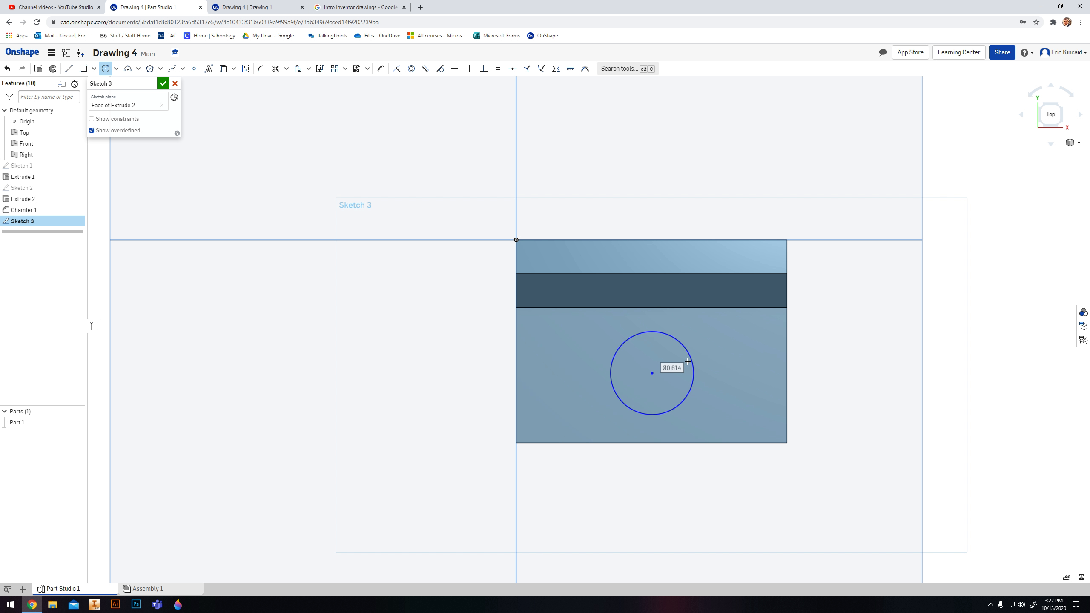
type(".5")
key("Return")
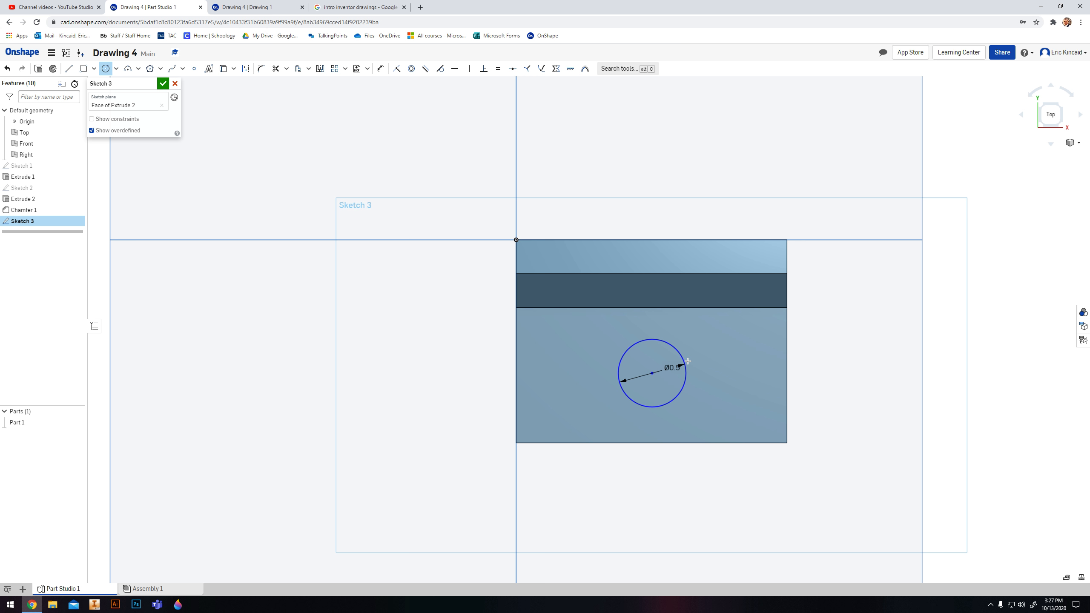
scroll(630, 334, "up", 5)
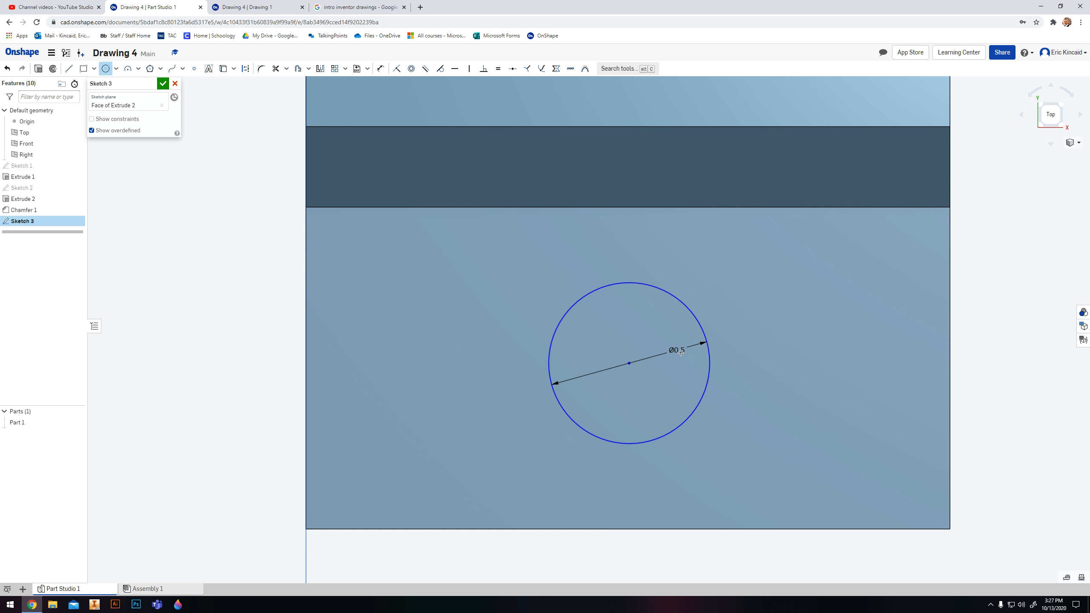
scroll(680, 352, "up", 4)
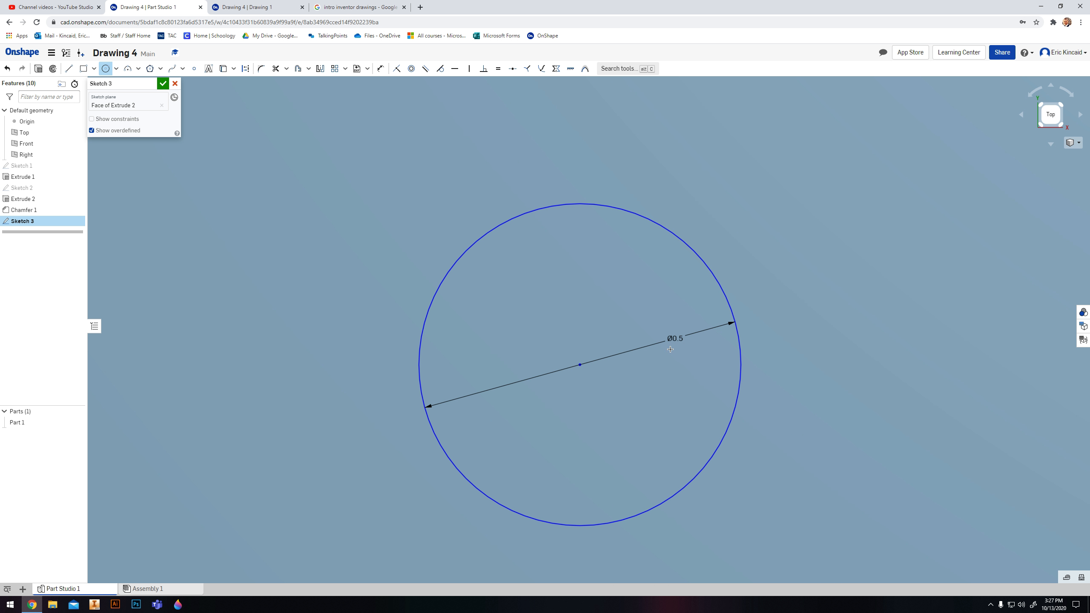
Dimension the circle's centre horizontally from the right edge of the bracket's base and set the distance to 1 in.
scroll(674, 347, "down", 8)
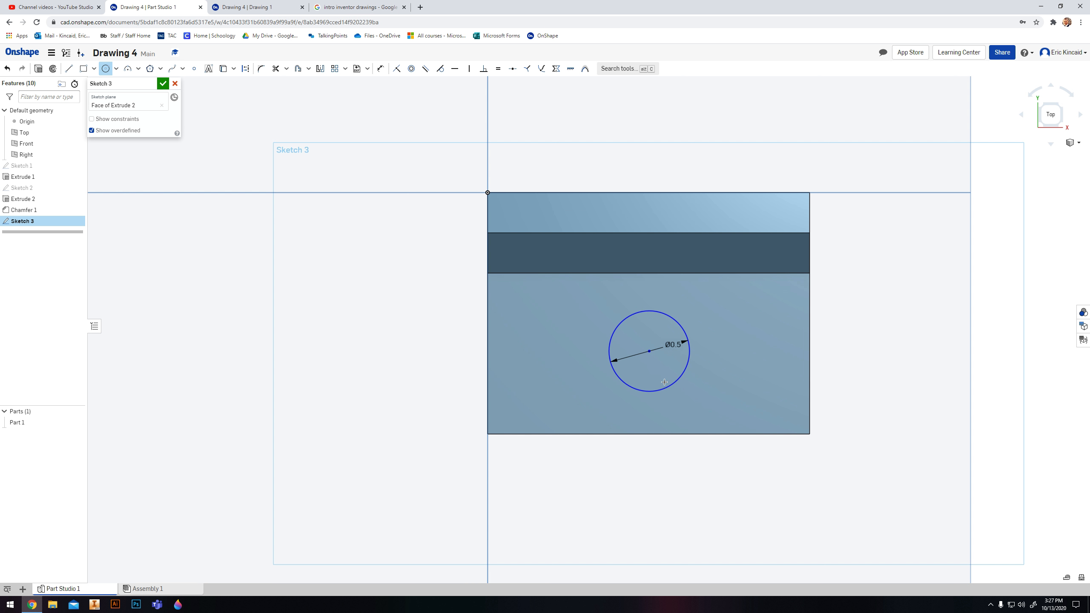
scroll(575, 391, "down", 1)
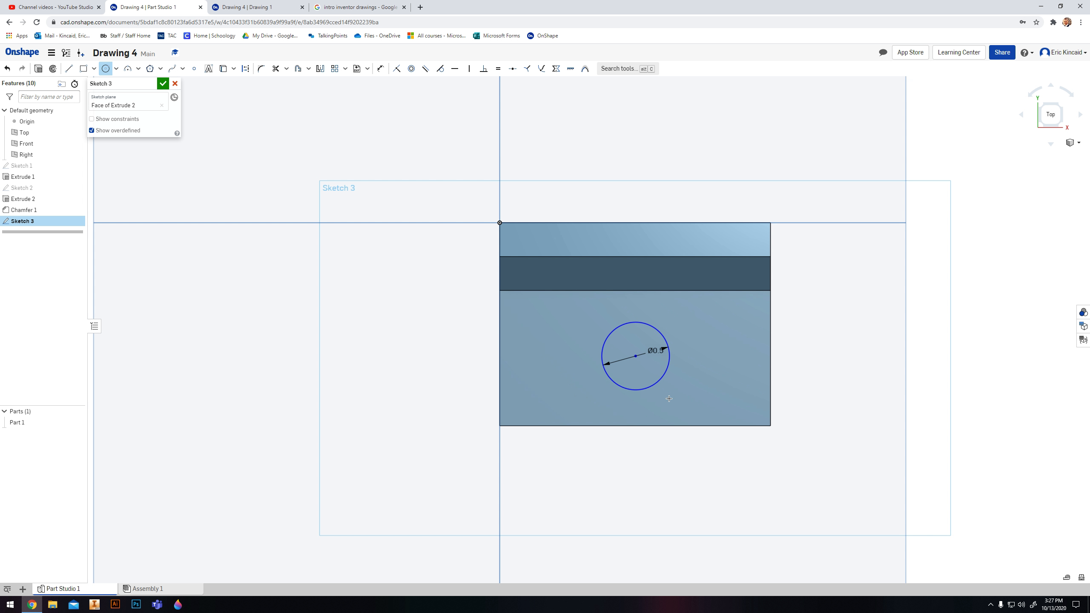
scroll(668, 398, "down", 1)
scroll(683, 391, "up", 2)
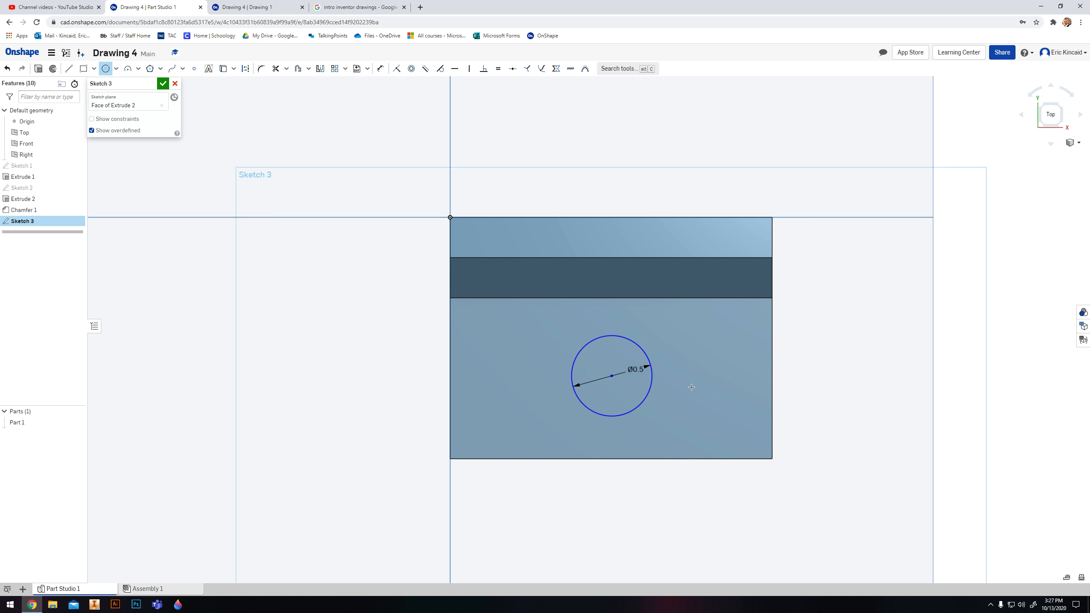
middle_click_drag(691, 387, 693, 385)
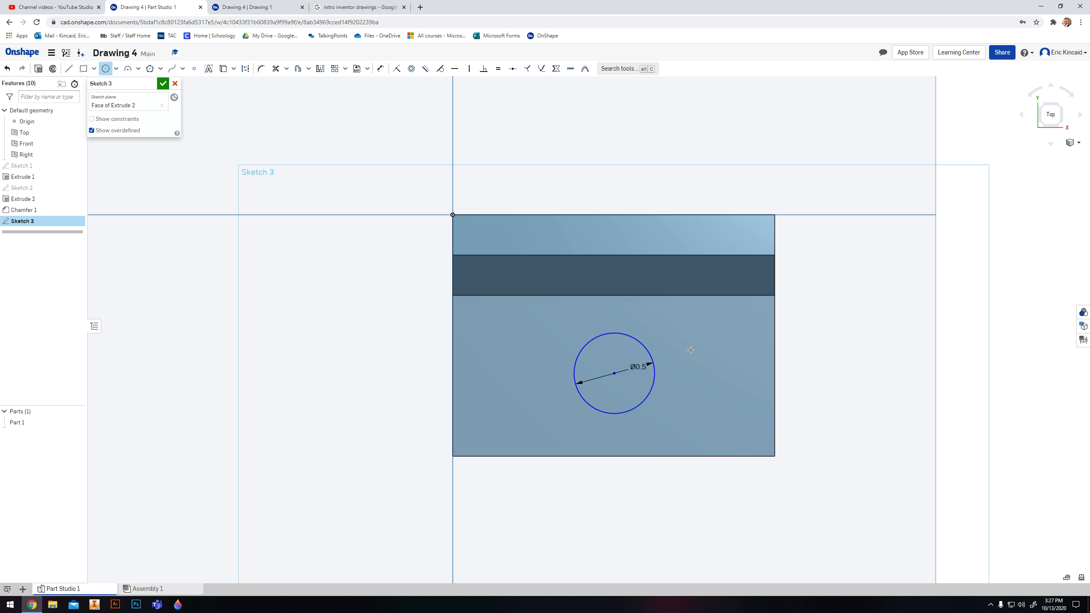
key("u")
left_click(775, 390)
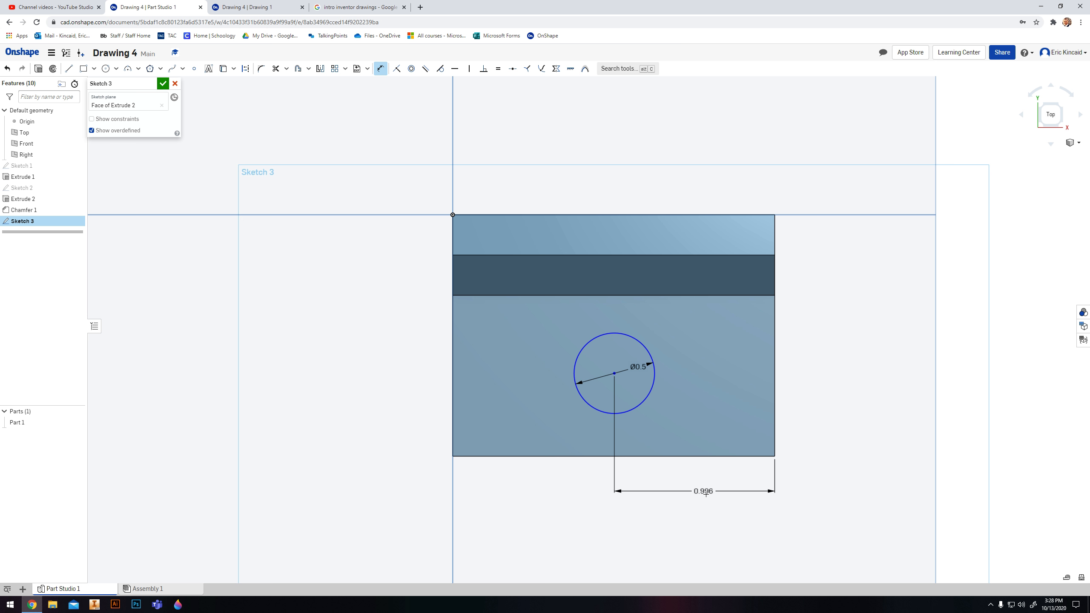
left_click(705, 488)
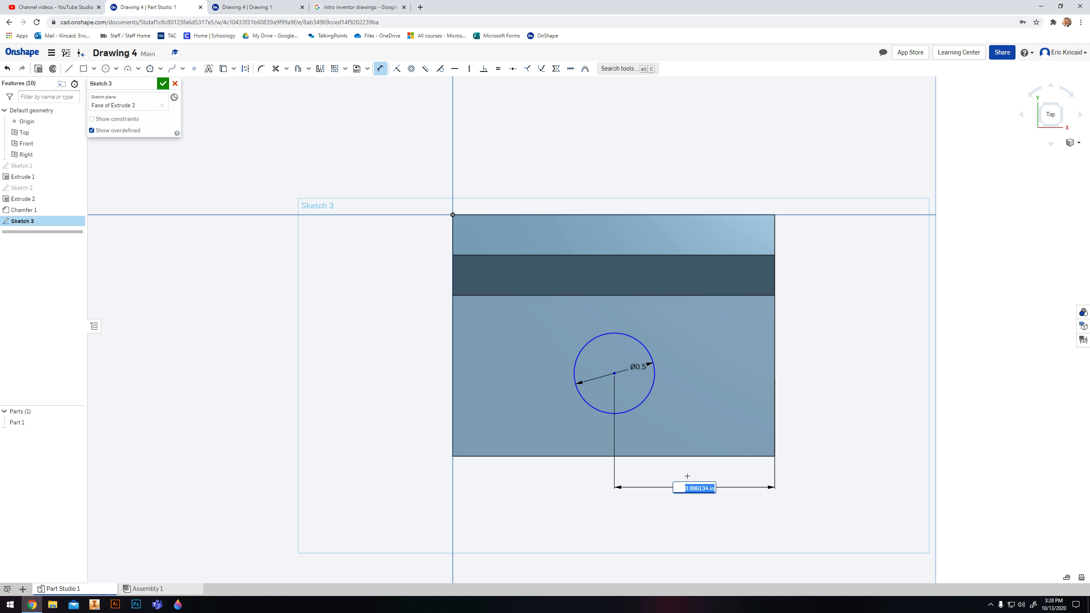
type("1")
key("Return")
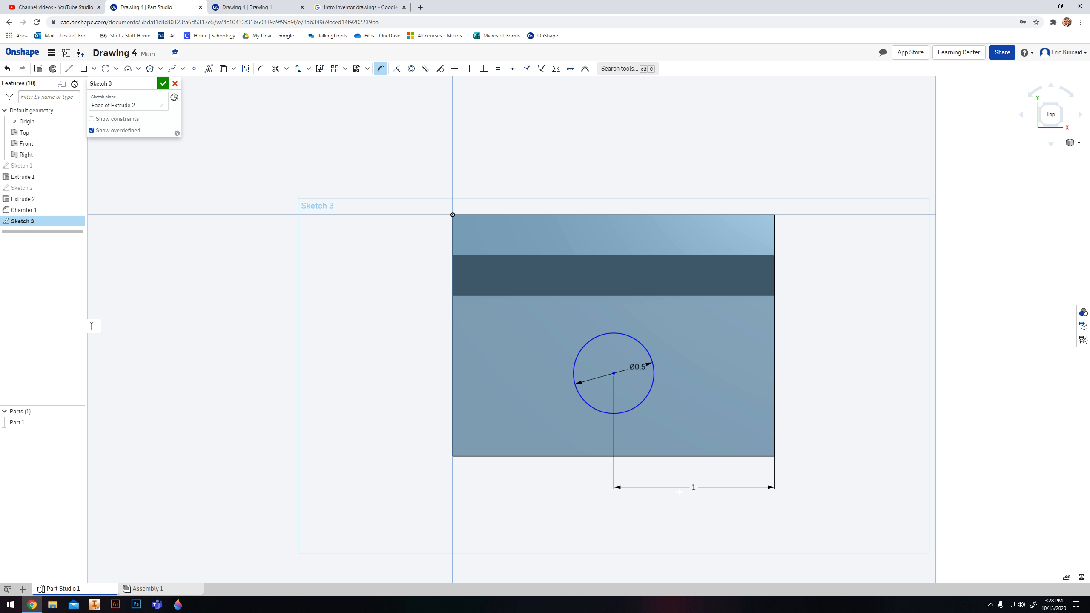
Dimension the circle's centre 0.5 in from the base's front edge and finish the sketch.
left_click(614, 373)
left_click(626, 456)
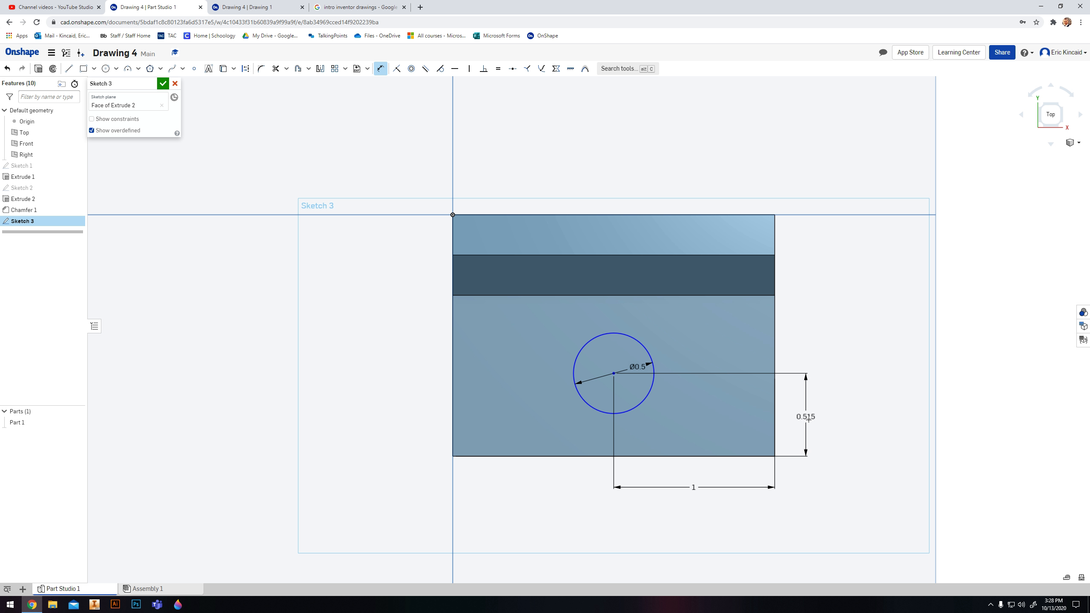
left_click(809, 420)
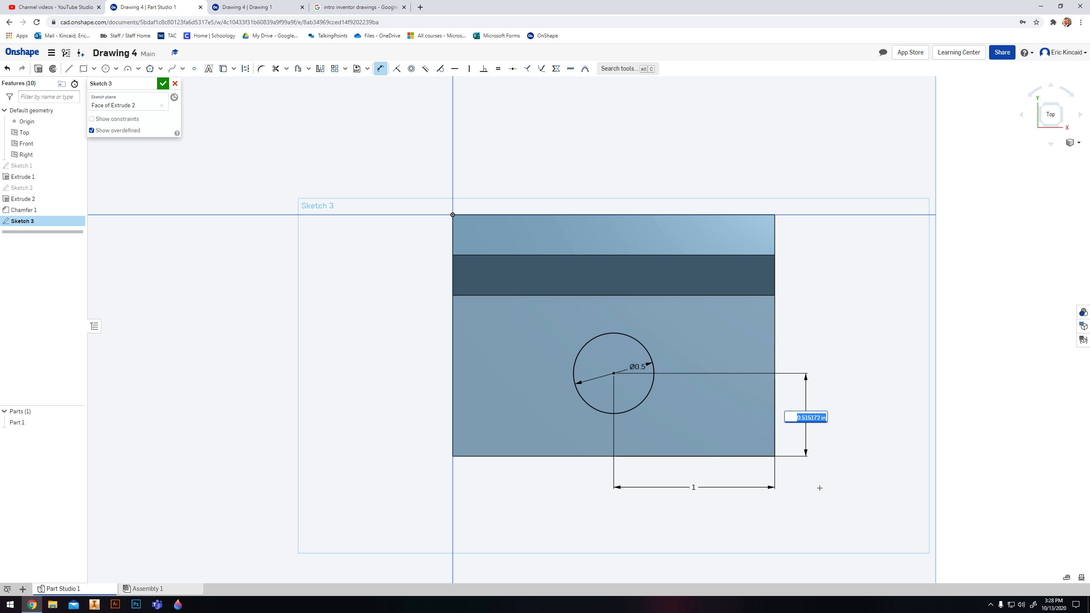
key("BackSpace")
type(".5")
key("Return")
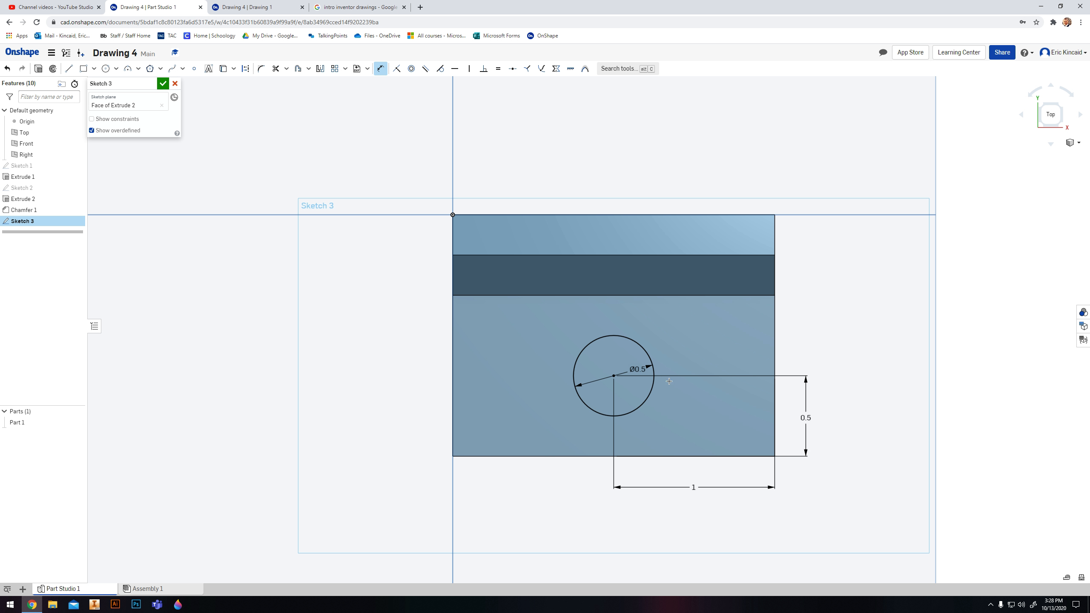
left_click(1053, 119)
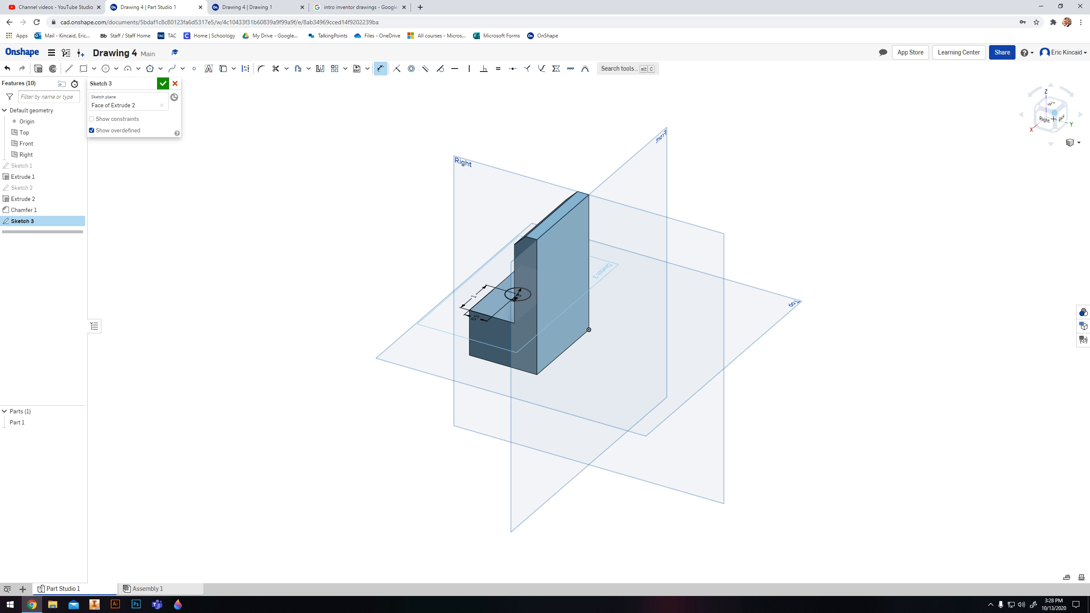
left_click(1038, 112)
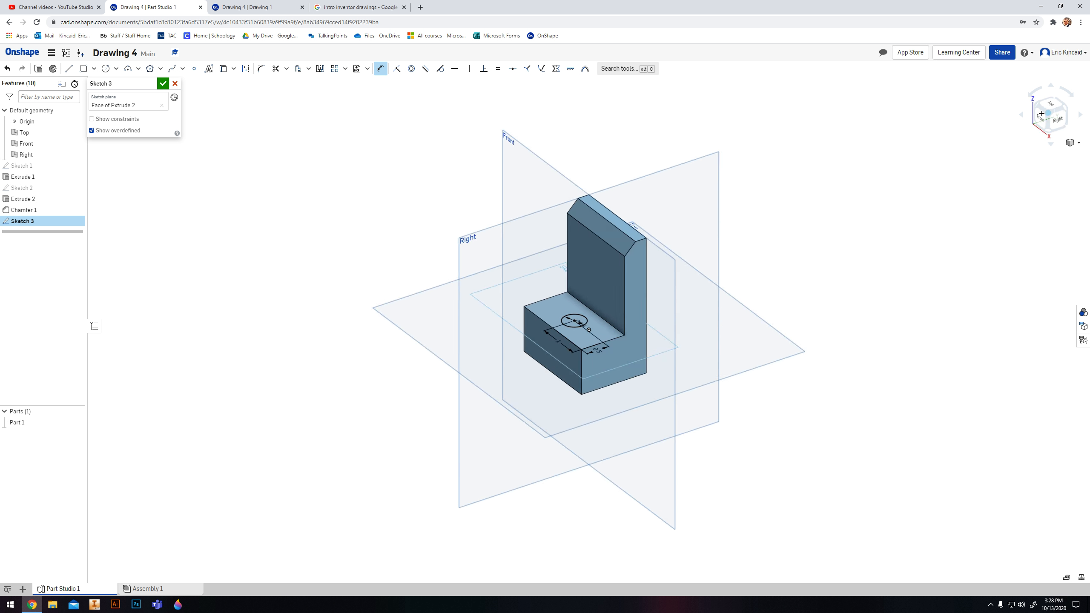
scroll(638, 349, "up", 3)
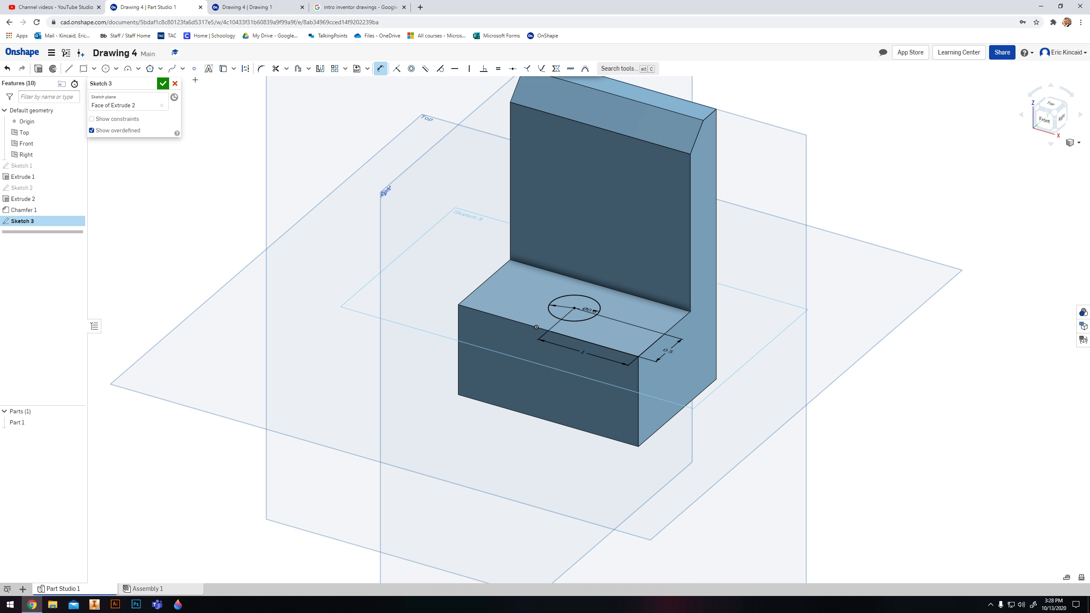
left_click(163, 84)
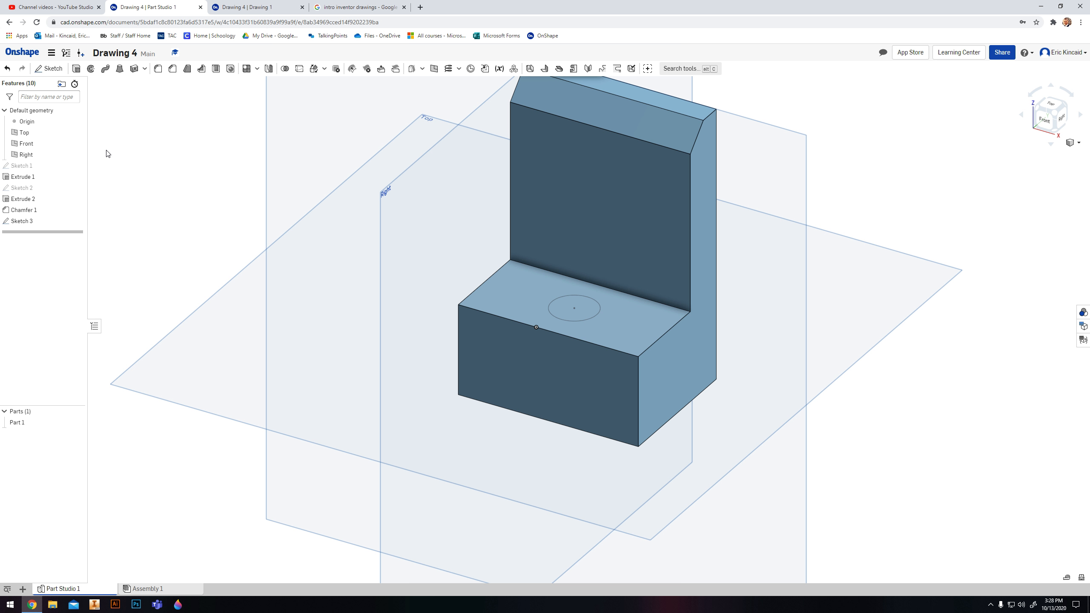
Extrude the circle as a Remove cut with a blind depth of 1 in, down through the base.
left_click(77, 69)
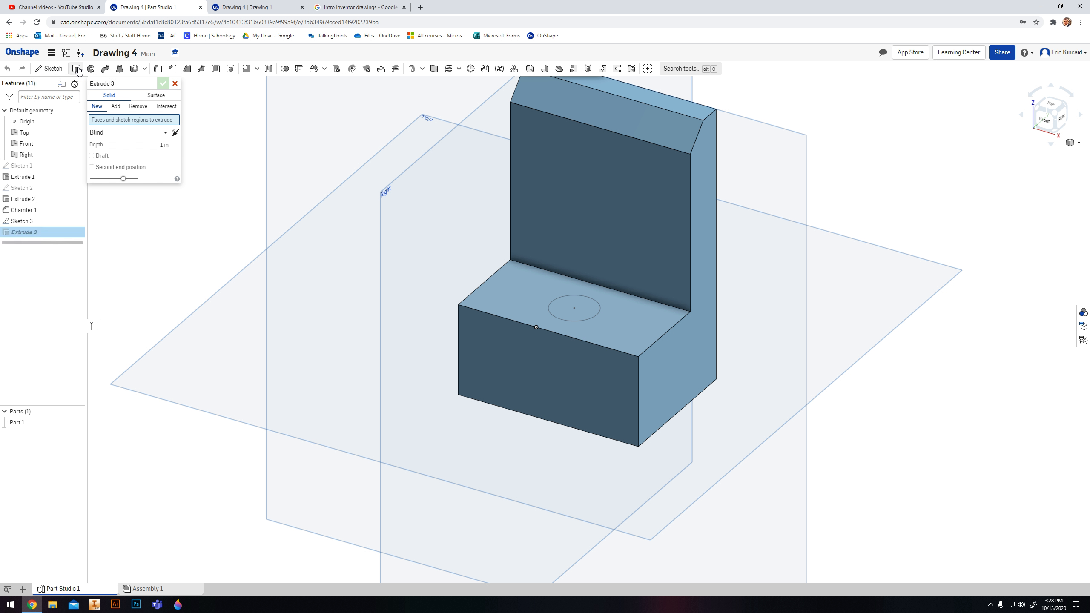
left_click(589, 312)
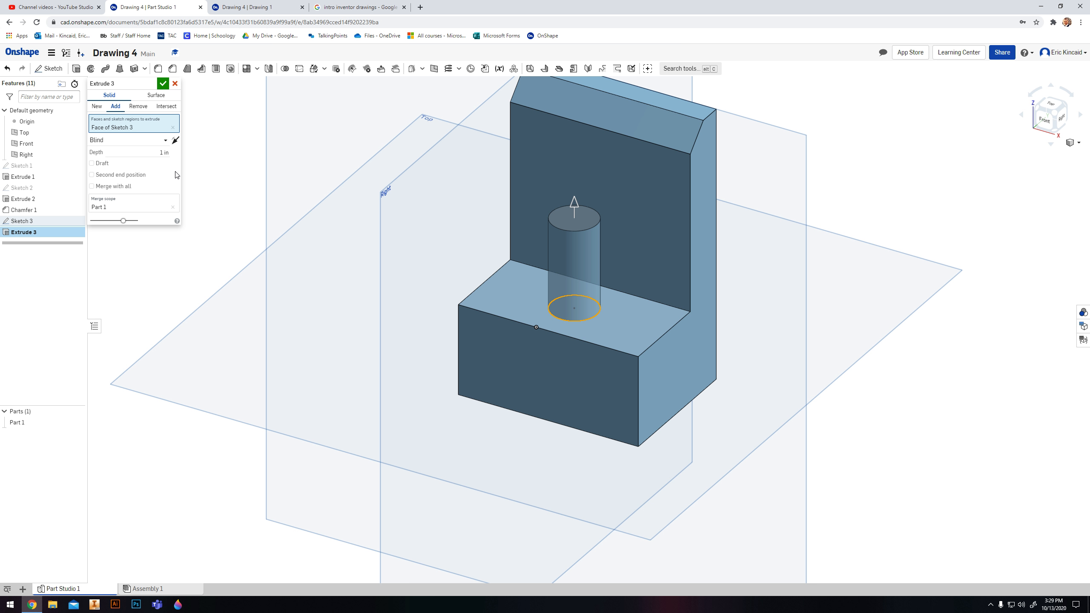
left_click(167, 142)
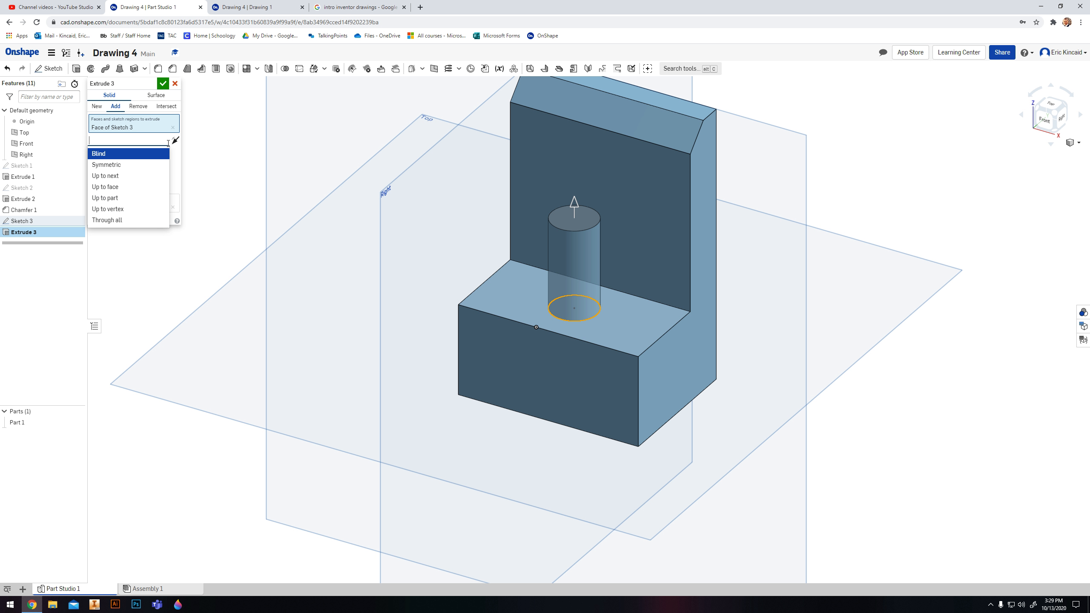
left_click(180, 153)
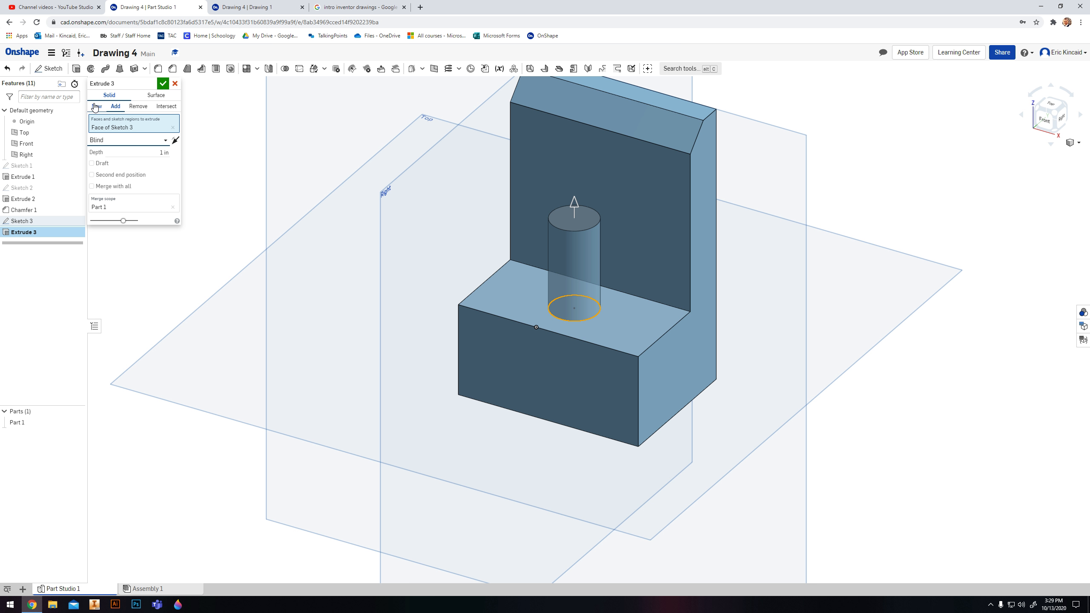
left_click(146, 108)
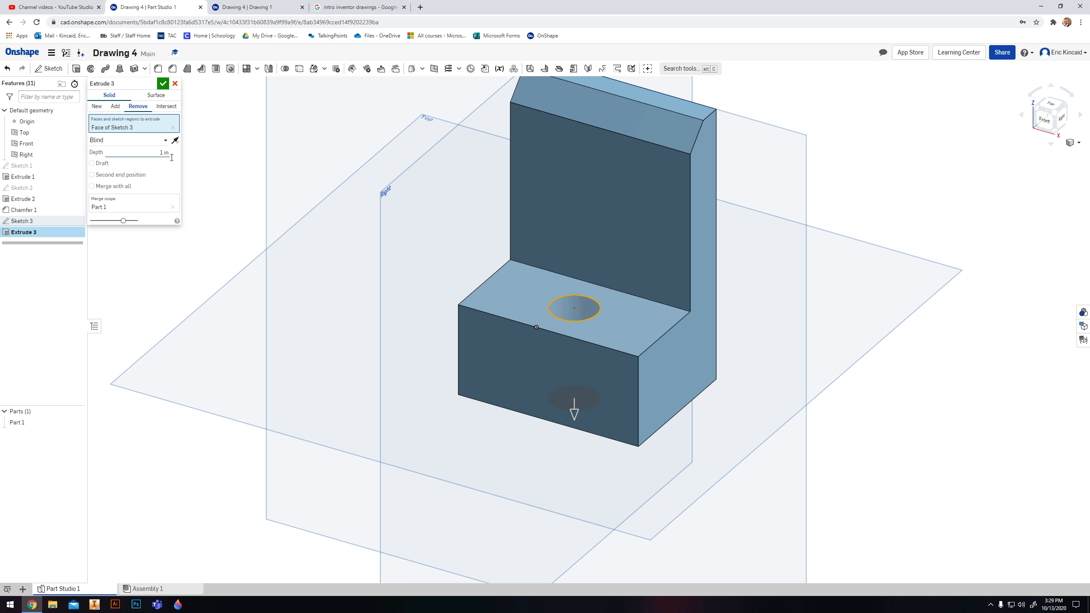
mouse_move(574, 412)
right_mouse_down()
mouse_move(584, 360)
mouse_move(584, 425)
right_mouse_up()
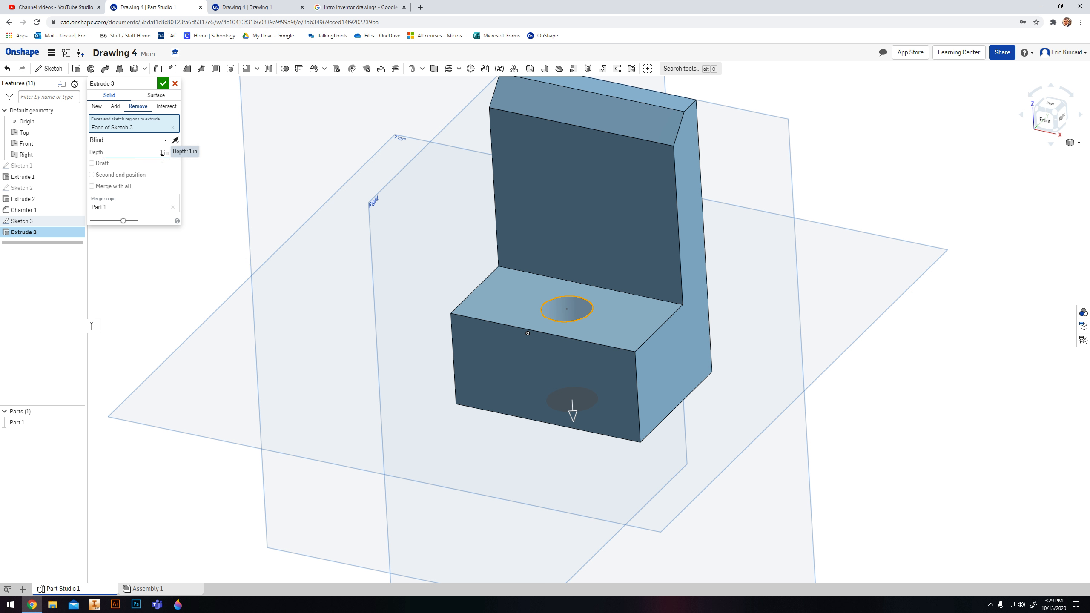
right_click_drag(425, 389, 484, 363)
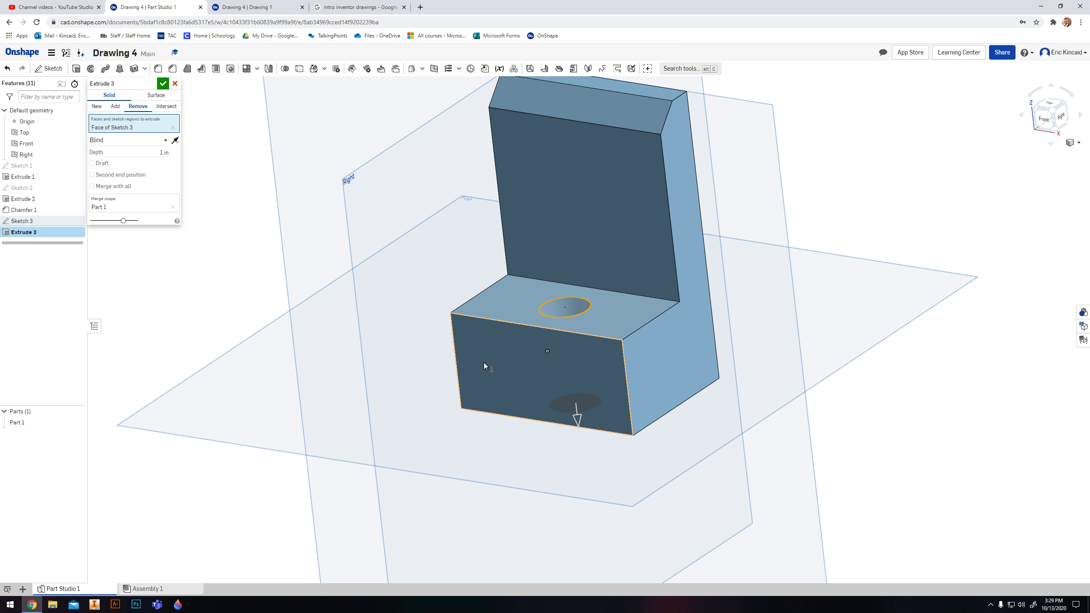
left_click(162, 83)
right_click_drag(536, 391, 597, 404)
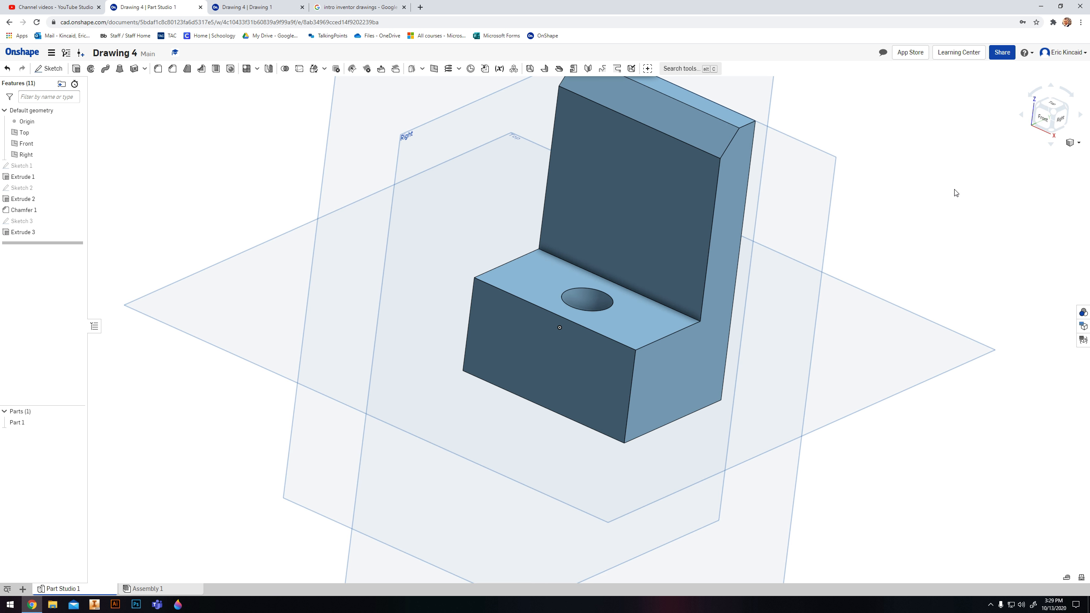
Hide the Top, Front and Right default planes so only the bracket is displayed.
left_click(1053, 115)
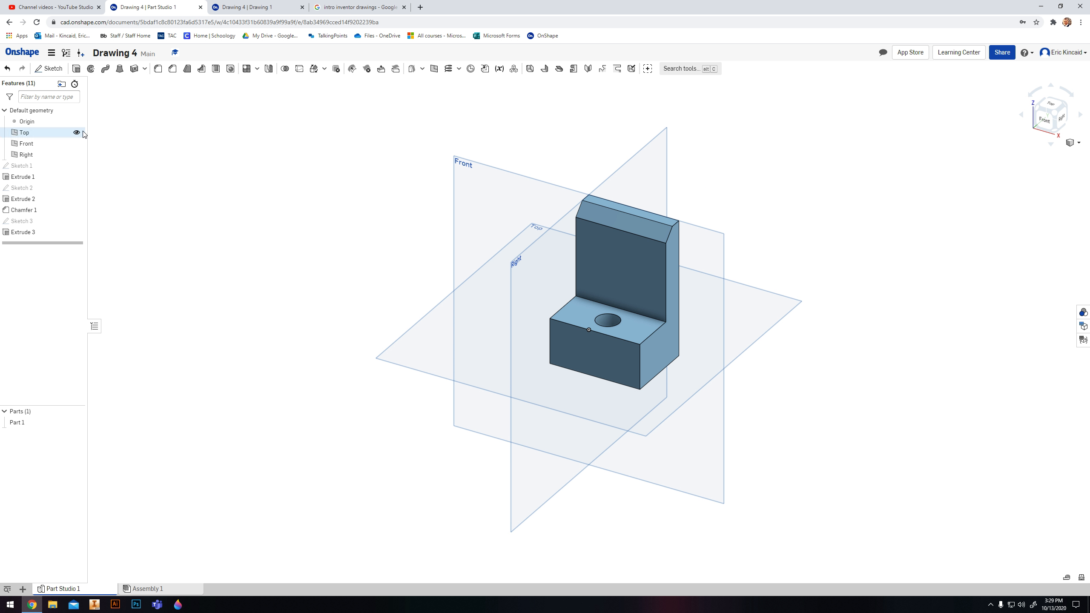
left_click(76, 132)
left_click(76, 143)
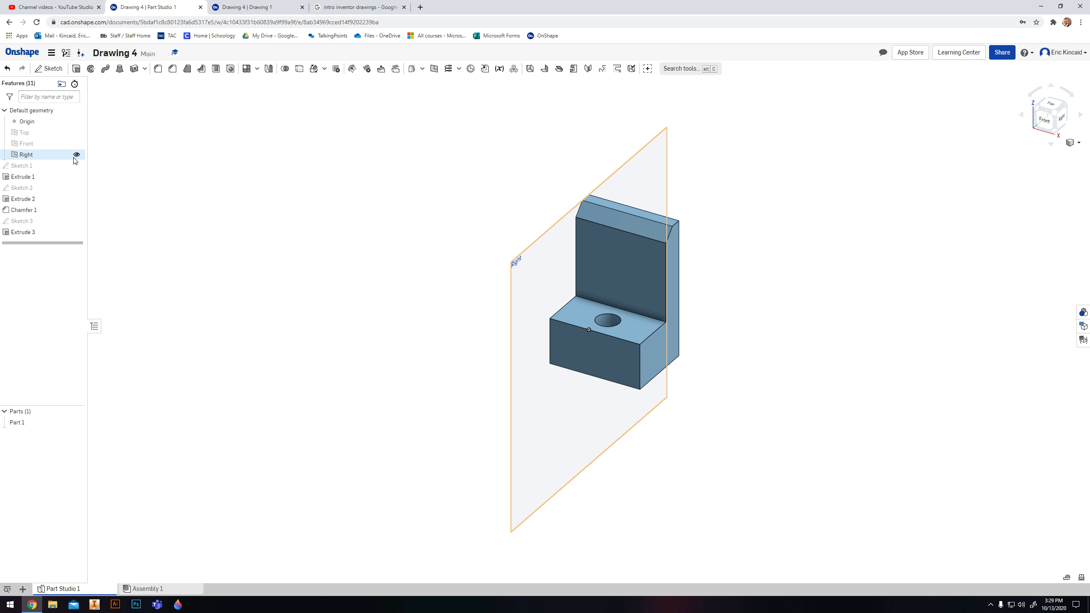
left_click(76, 155)
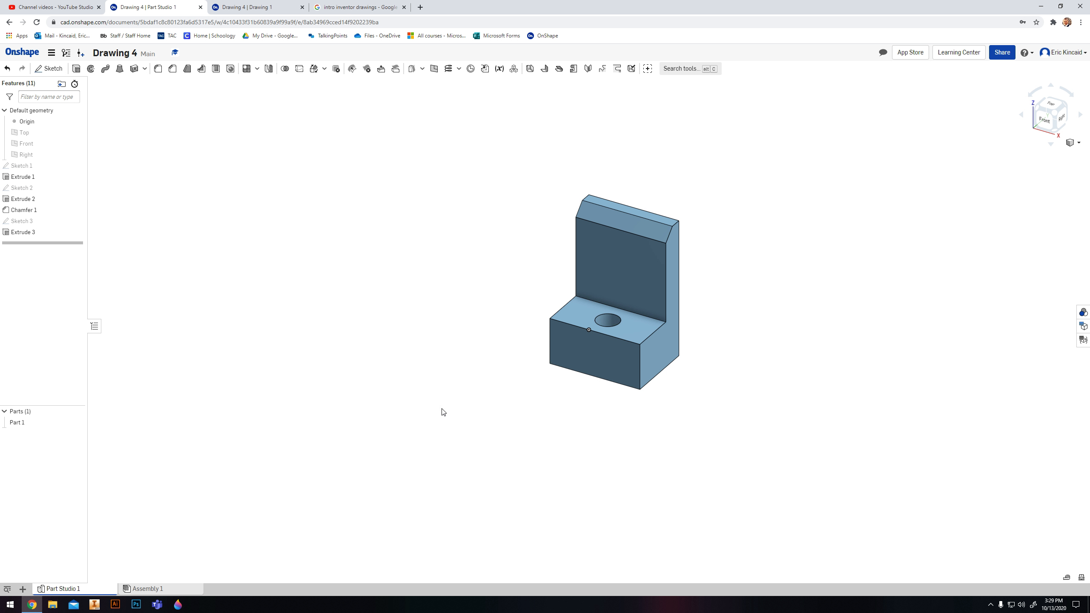
right_click_drag(781, 451, 688, 283)
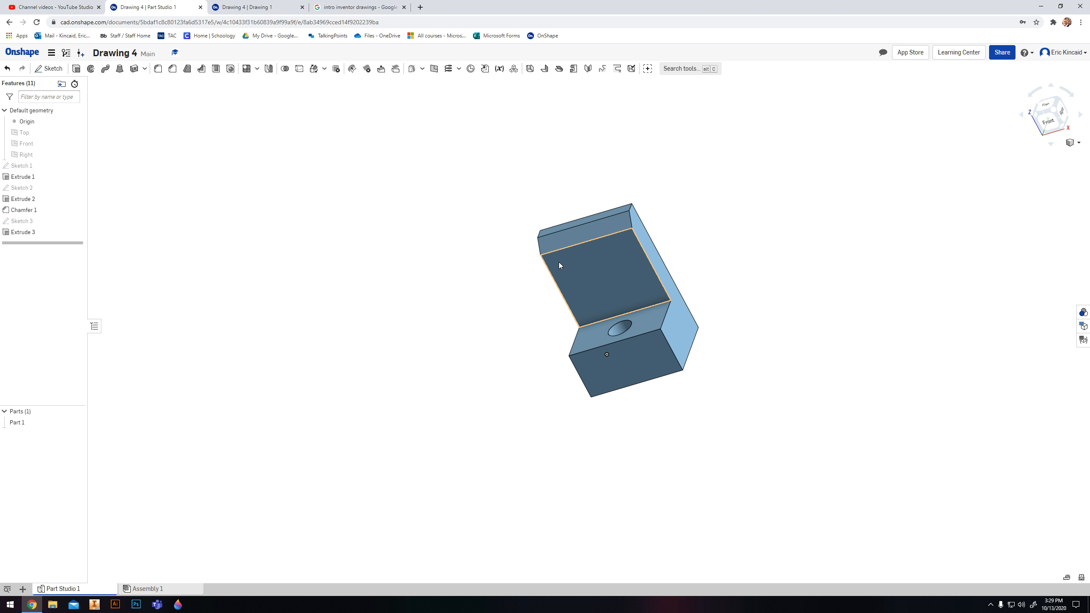
left_click(1057, 111)
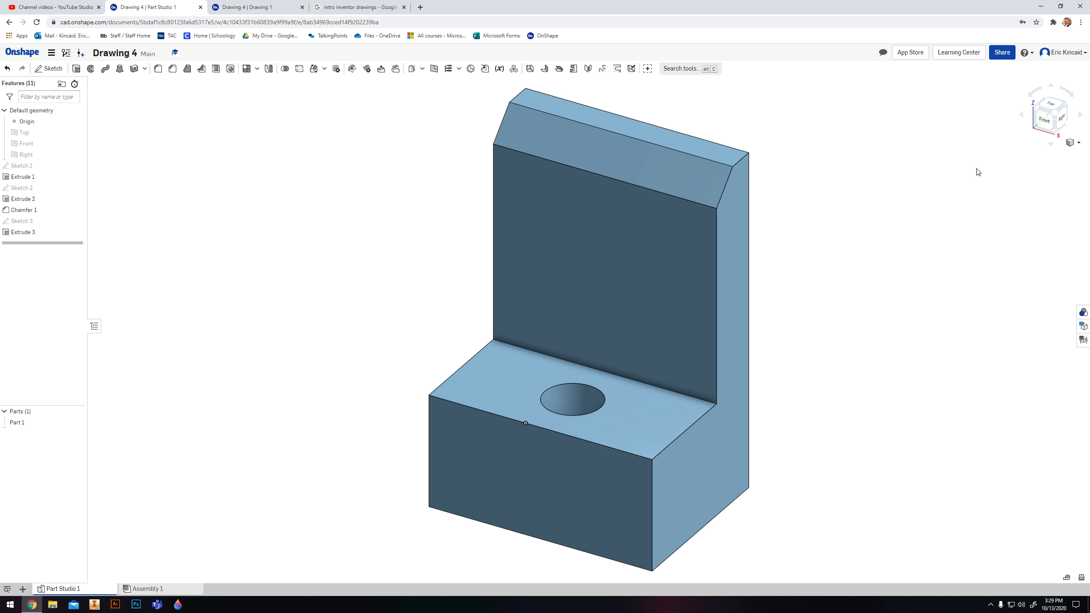
middle_click_drag(836, 268, 717, 267)
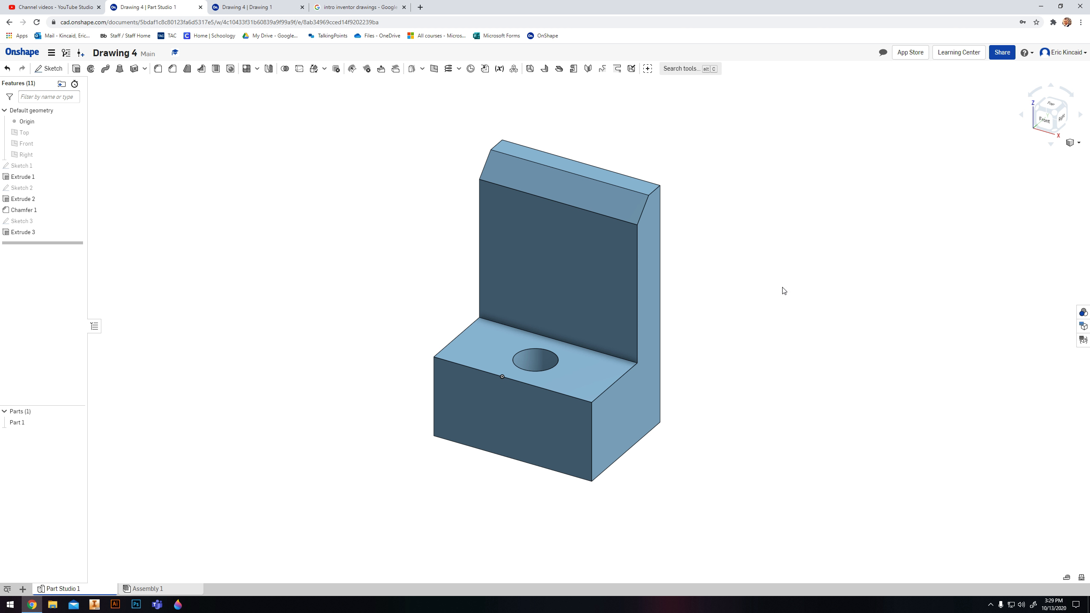
Create a drawing from the ANSI_A_INCH.dwt template with no views and choose Part 1 for the view to insert.
left_click(23, 589)
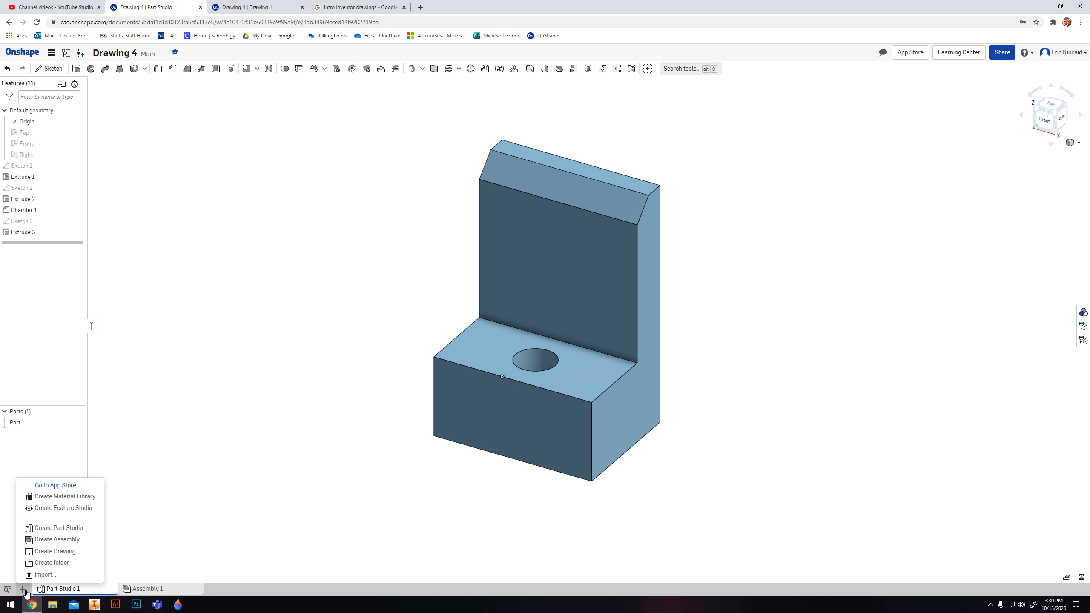
left_click(46, 554)
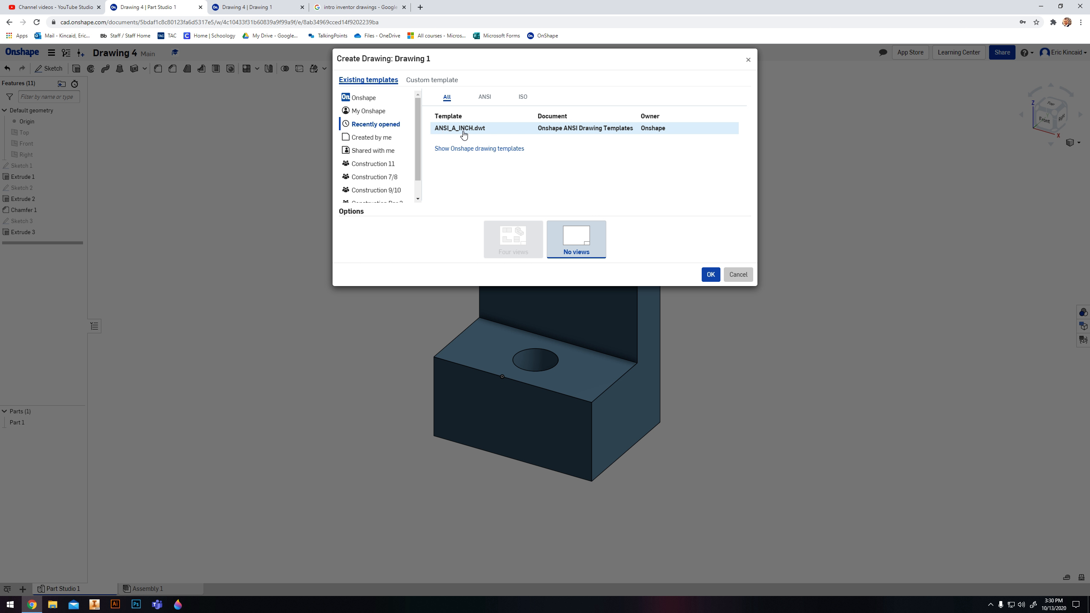
left_click(482, 135)
left_click(712, 276)
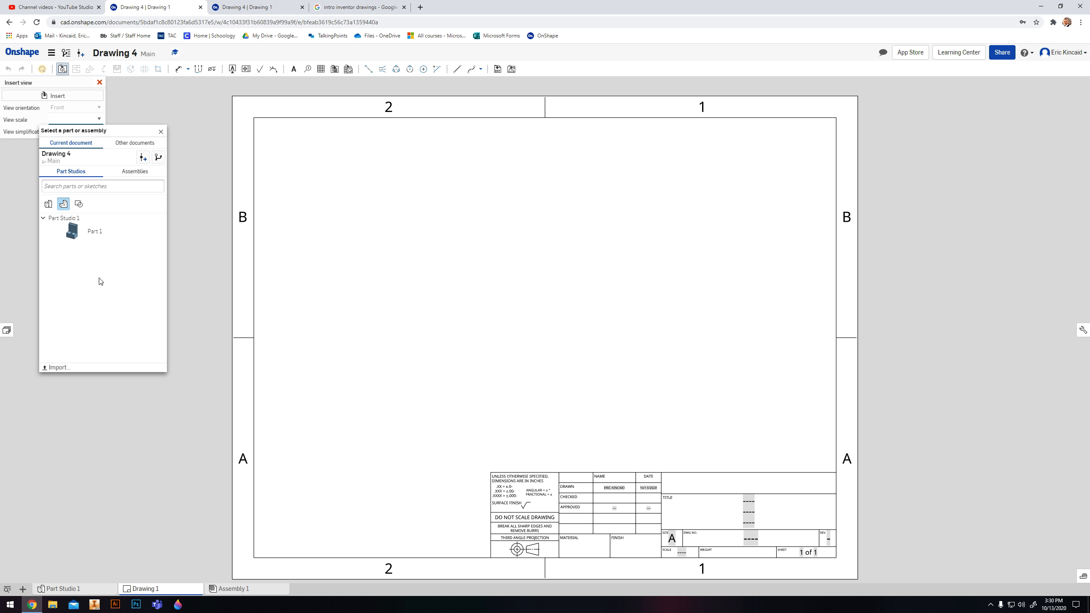
left_click(79, 237)
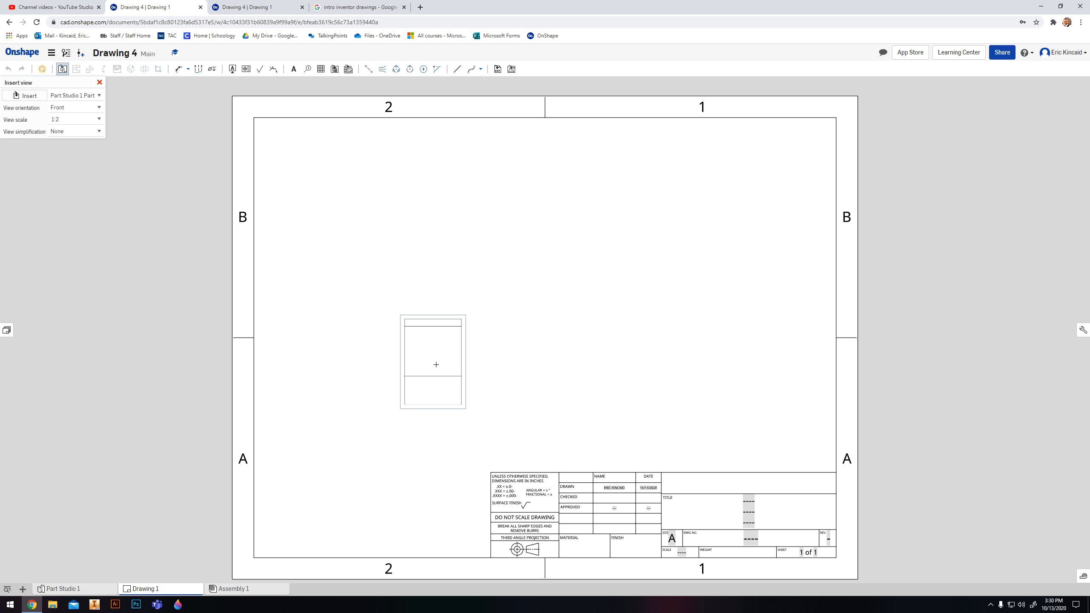
Try a 1:1 scale for the front view being inserted, and set it back to 1:2.
left_click(93, 120)
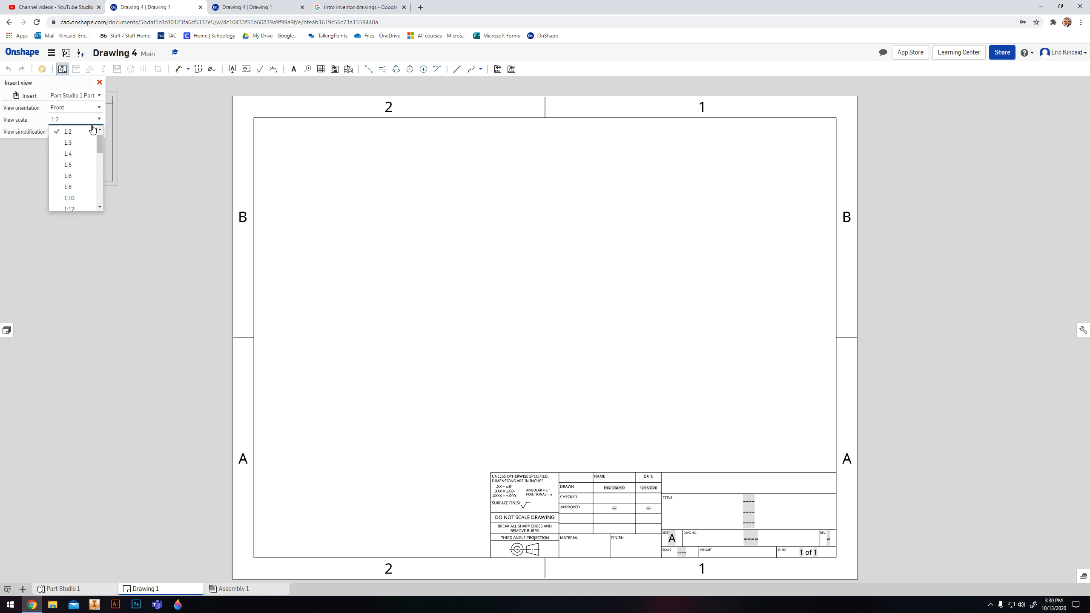
scroll(88, 137, "up", 1)
left_click(77, 131)
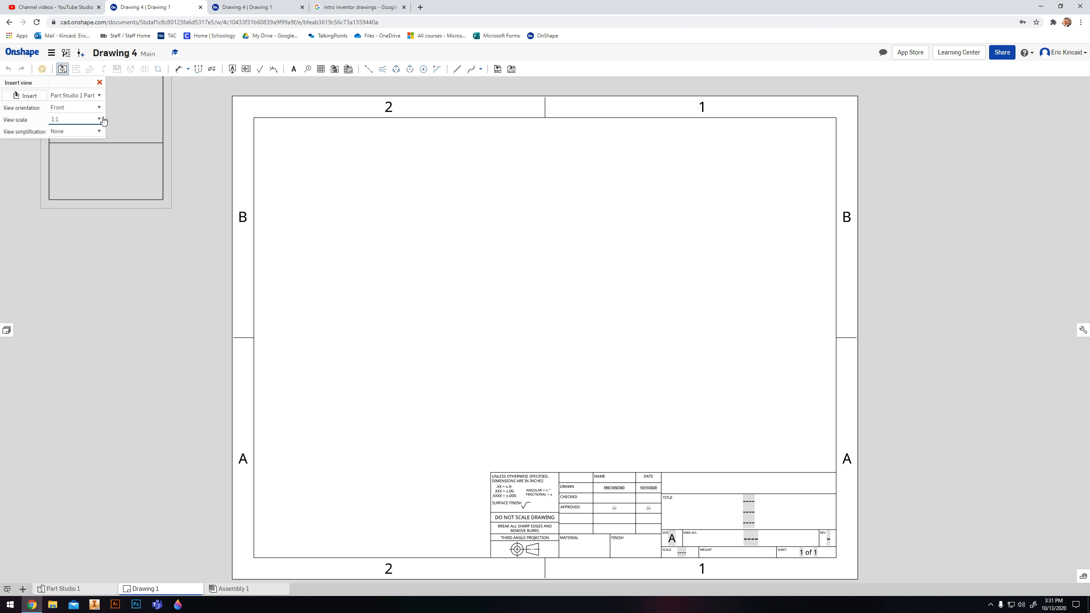
left_click(75, 119)
left_click(73, 144)
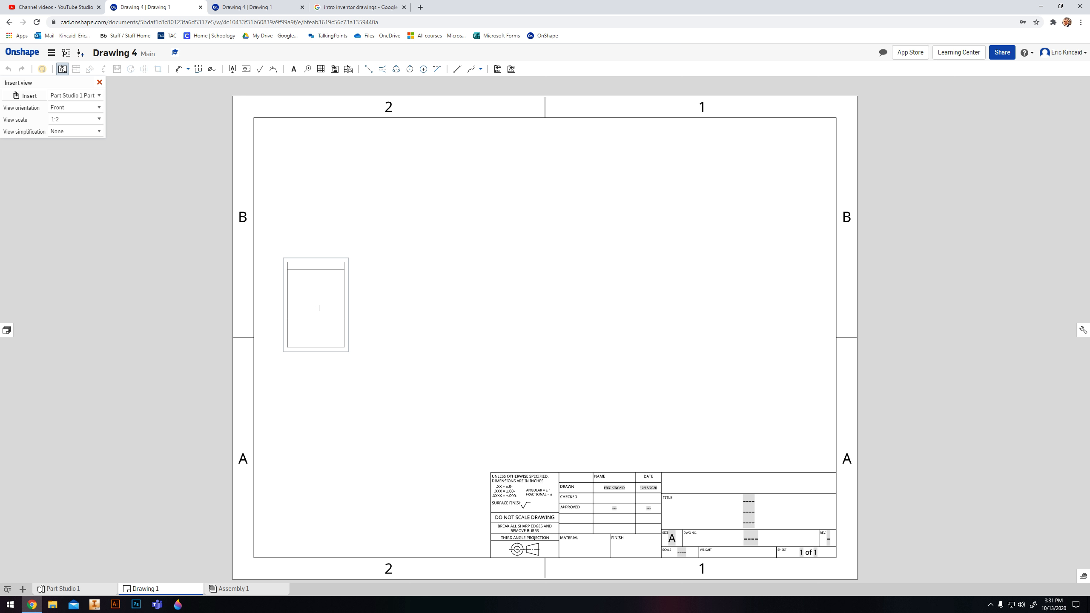
Place the 1:2 front view in the sheet's lower-left area with view simplification set to None, and project the top view above it.
left_click(71, 132)
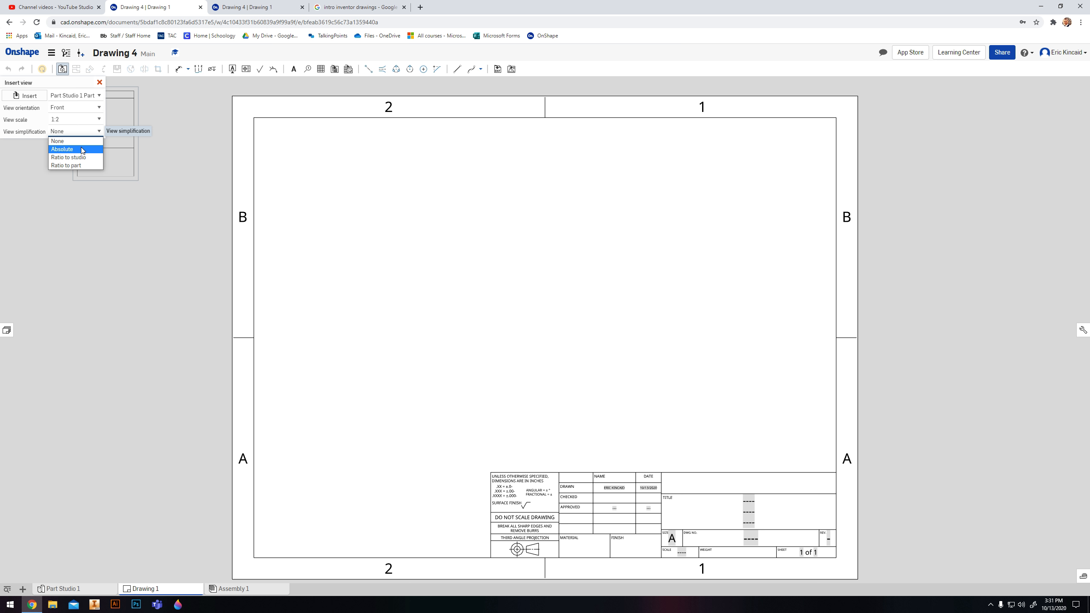
left_click(81, 142)
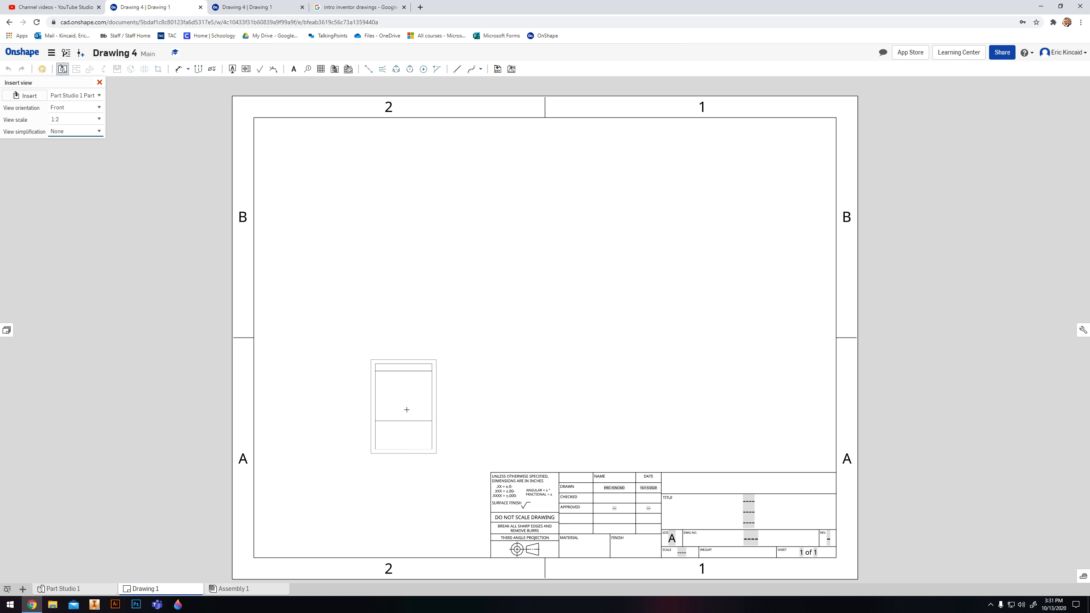
left_click(245, 343)
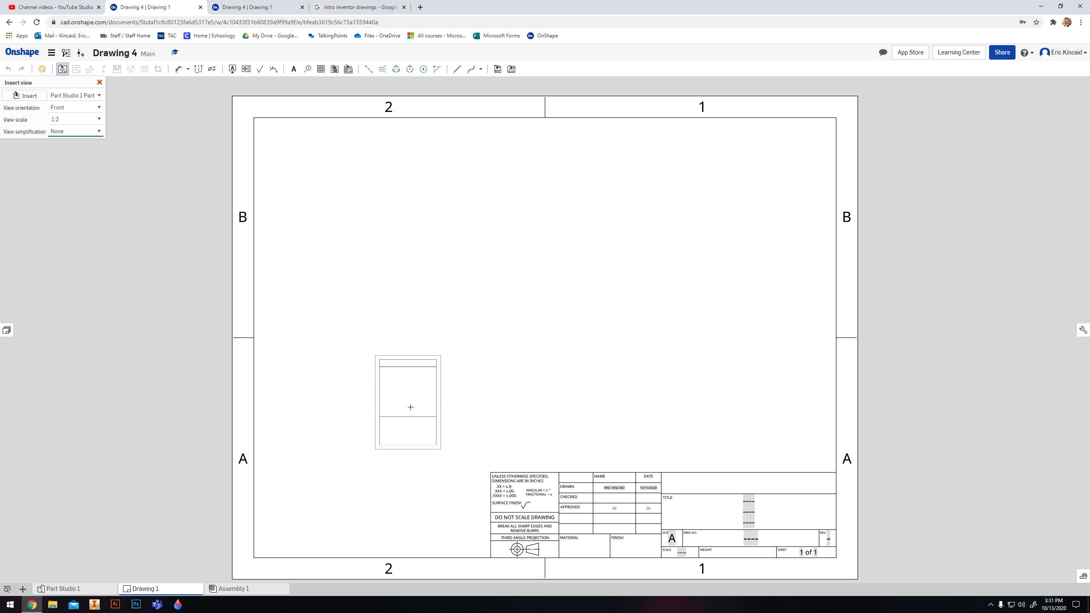
left_click(423, 408)
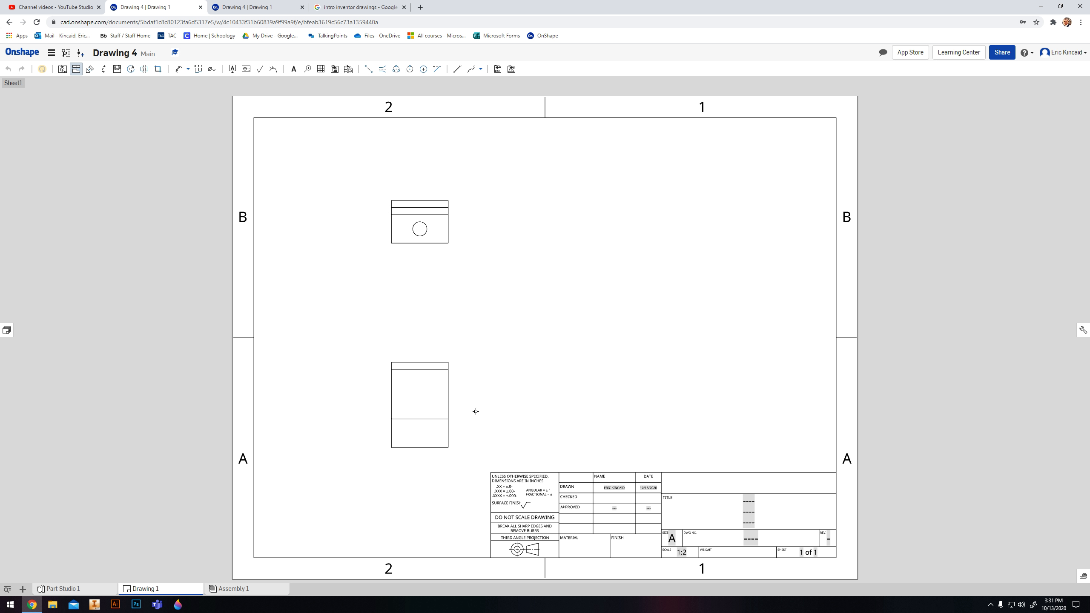
Project from the front view a right side view beside it and an isometric view in the sheet's upper-right area.
left_click(453, 409)
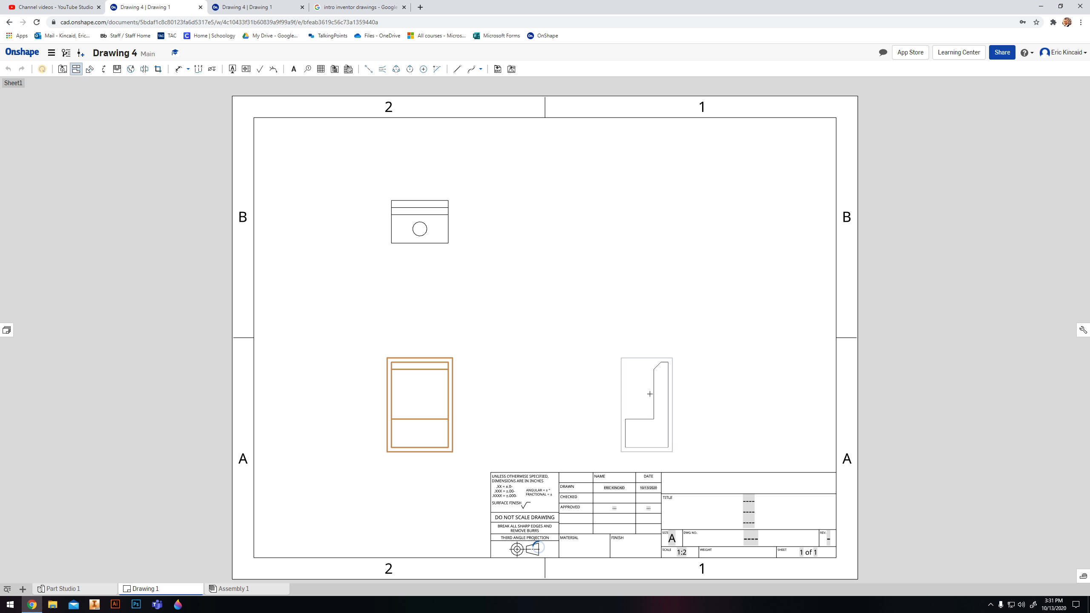
left_click(639, 304)
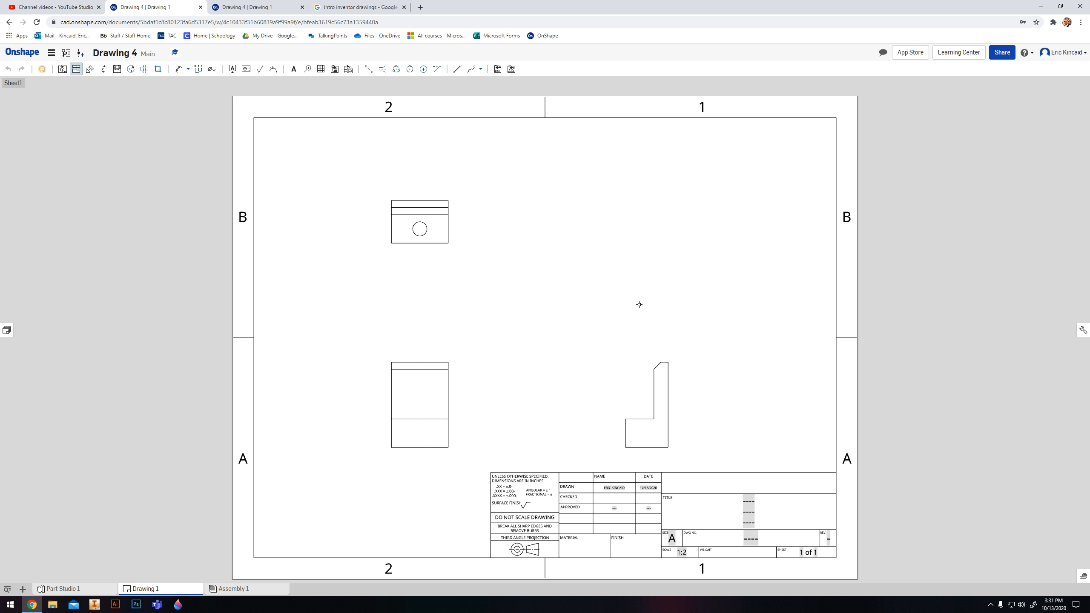
left_click(450, 386)
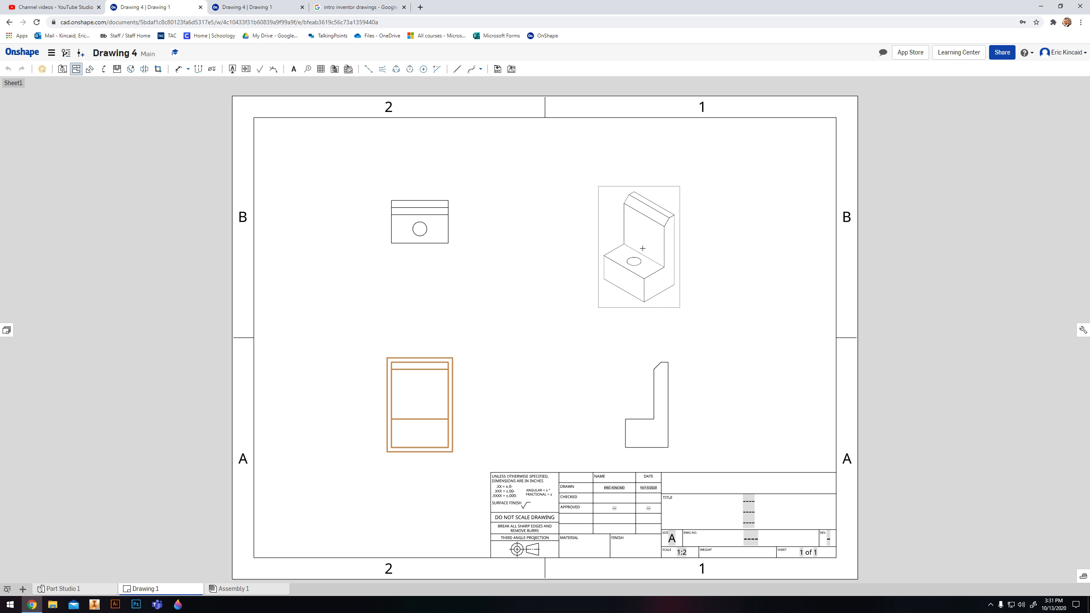
left_click(639, 246)
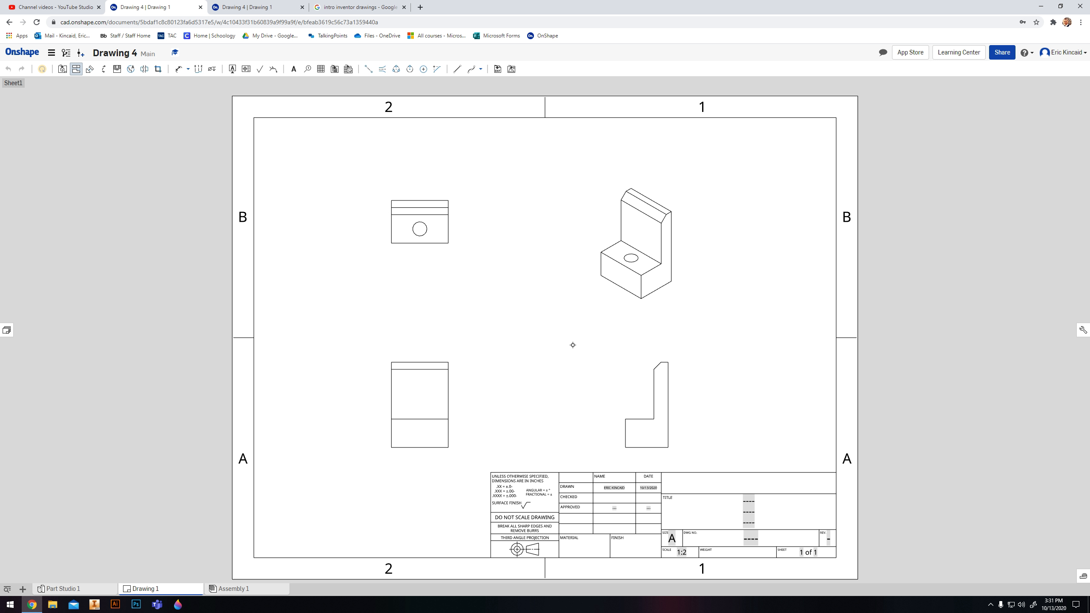
Add a centermark to the hole circle in the top view.
left_click(423, 70)
scroll(429, 251, "up", 5)
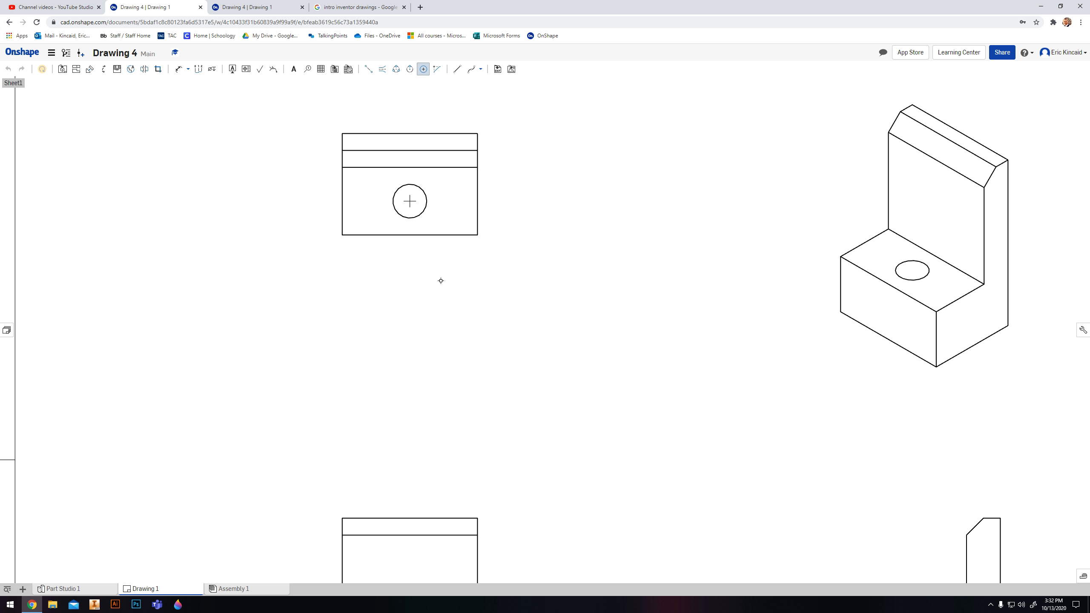
scroll(542, 285, "down", 5)
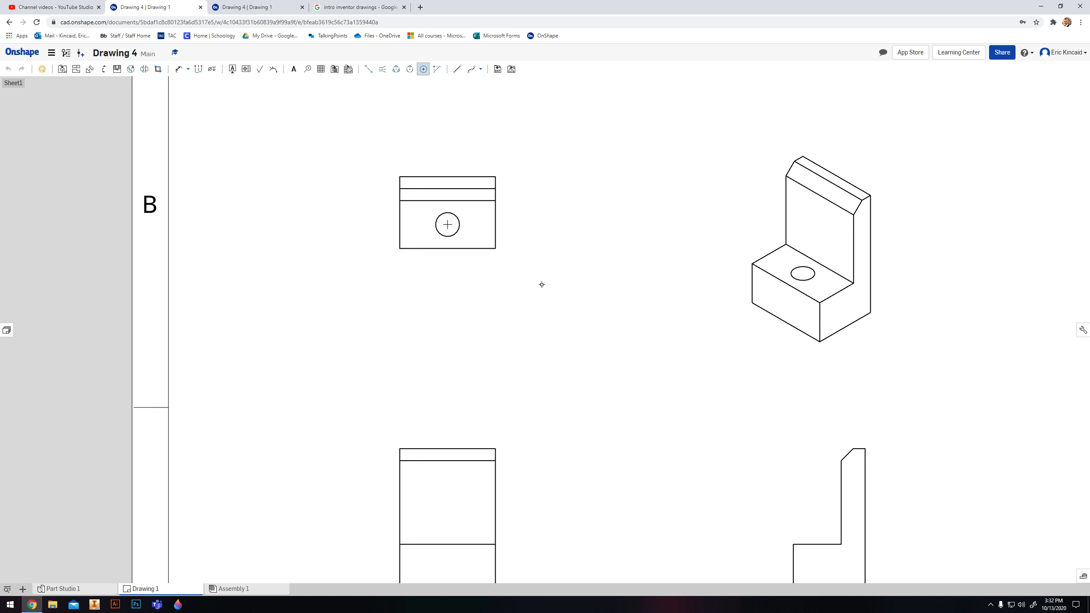
scroll(541, 284, "up", 1)
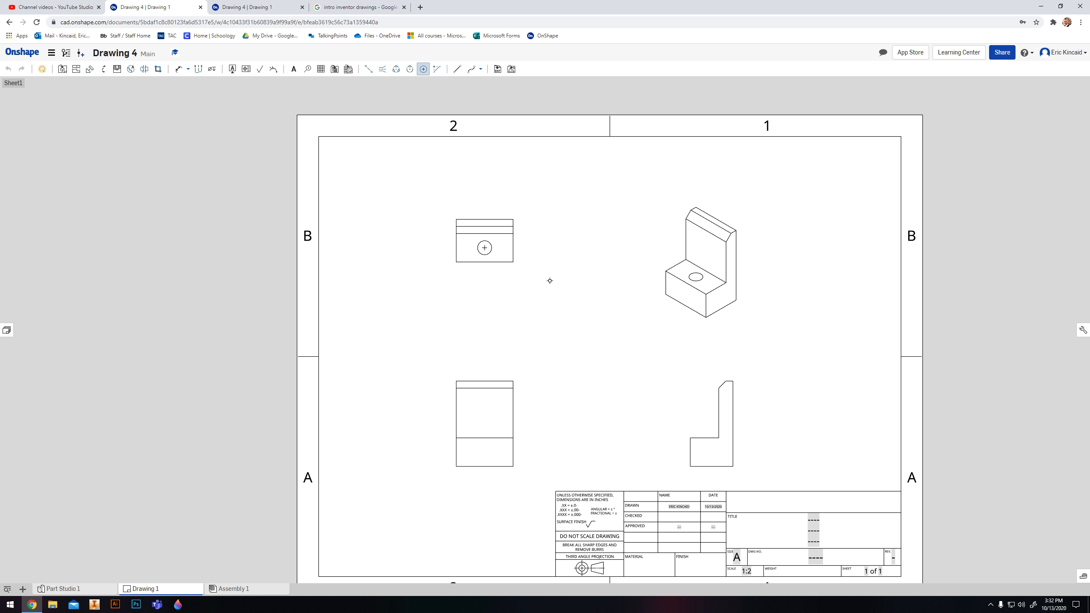
mouse_move(550, 280)
middle_mouse_down()
mouse_move(526, 280)
mouse_move(508, 253)
middle_mouse_up()
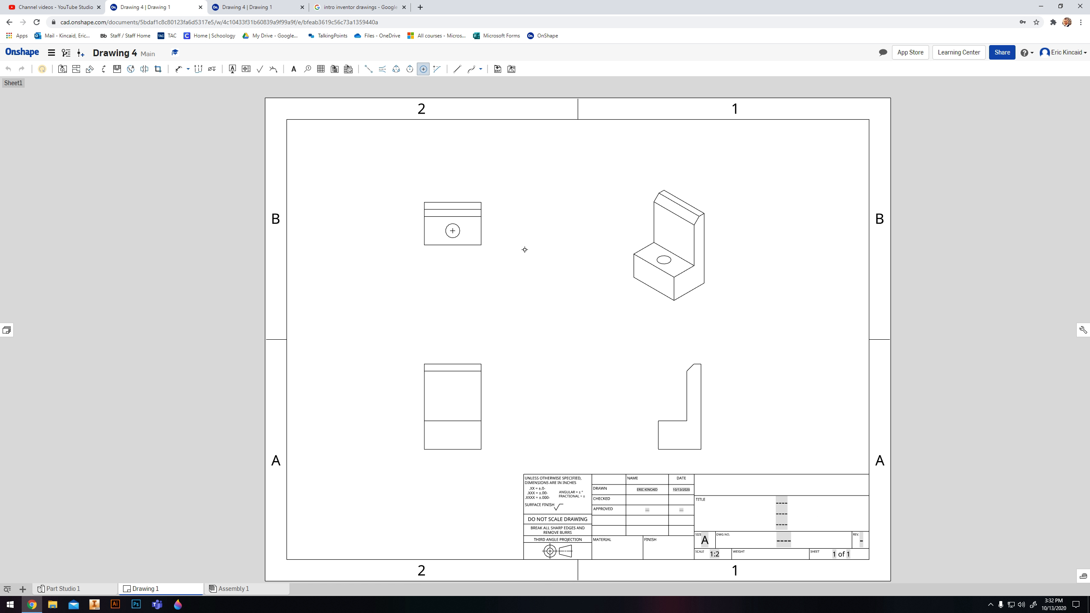
Check the teams available in the share settings of the Drawing 4 document and leave the dialog without sharing.
left_click(1011, 54)
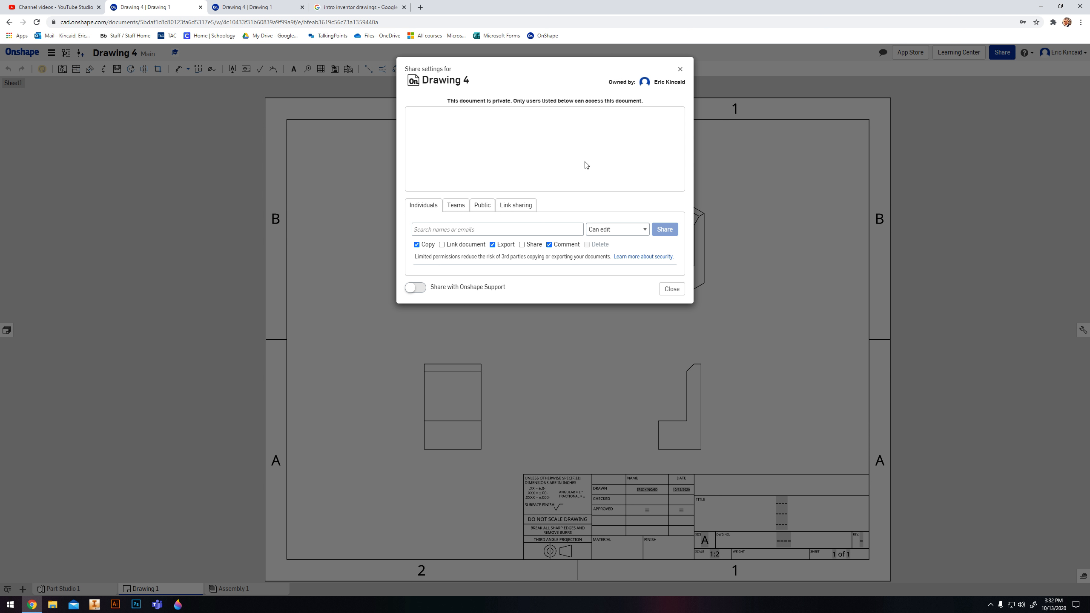
left_click(456, 206)
left_click(466, 232)
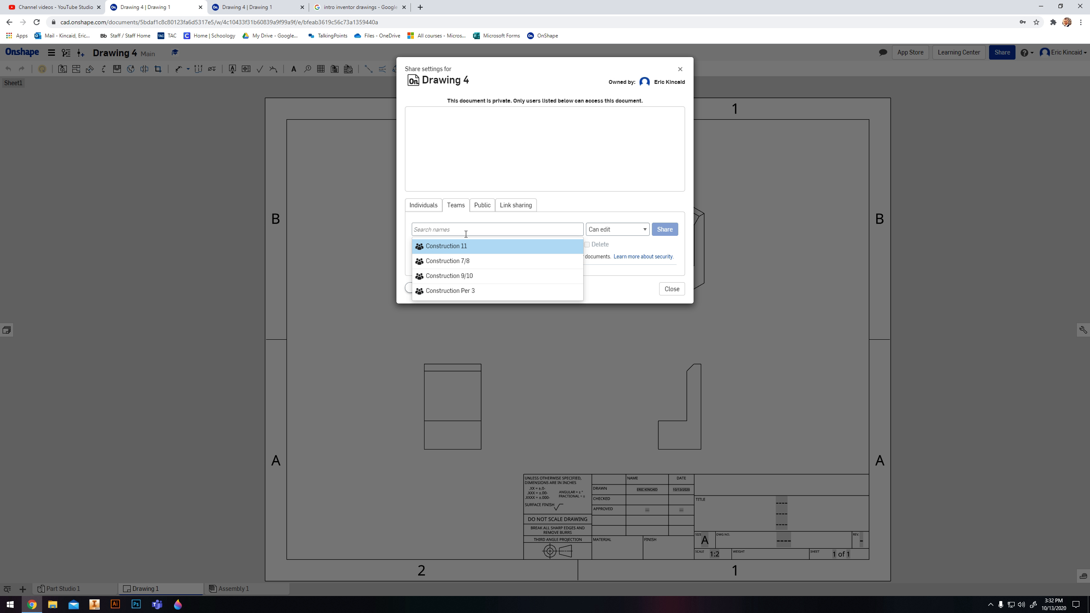
left_click(590, 302)
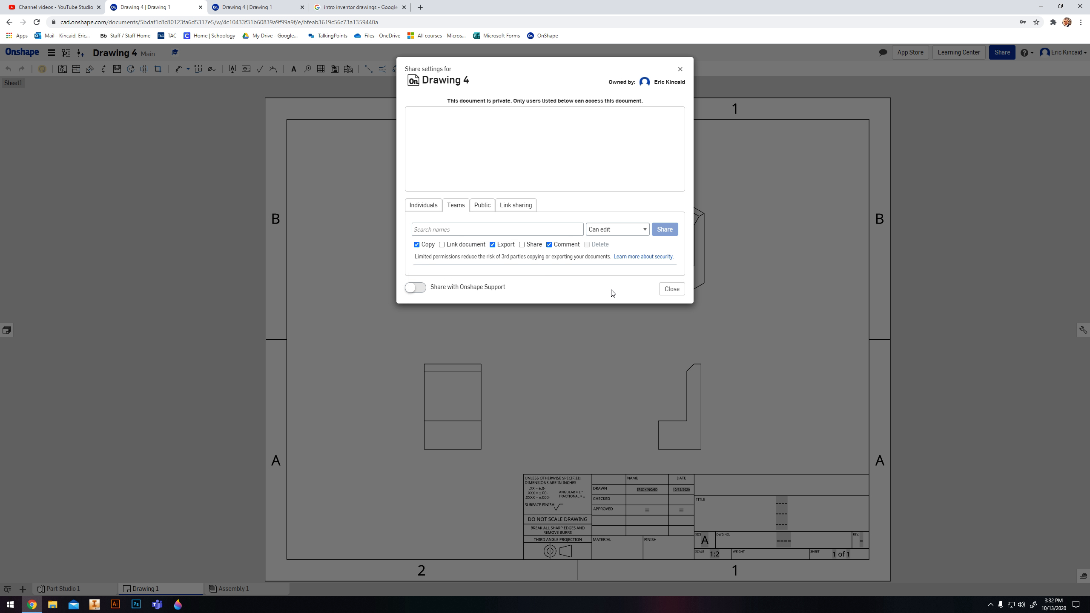
left_click(680, 69)
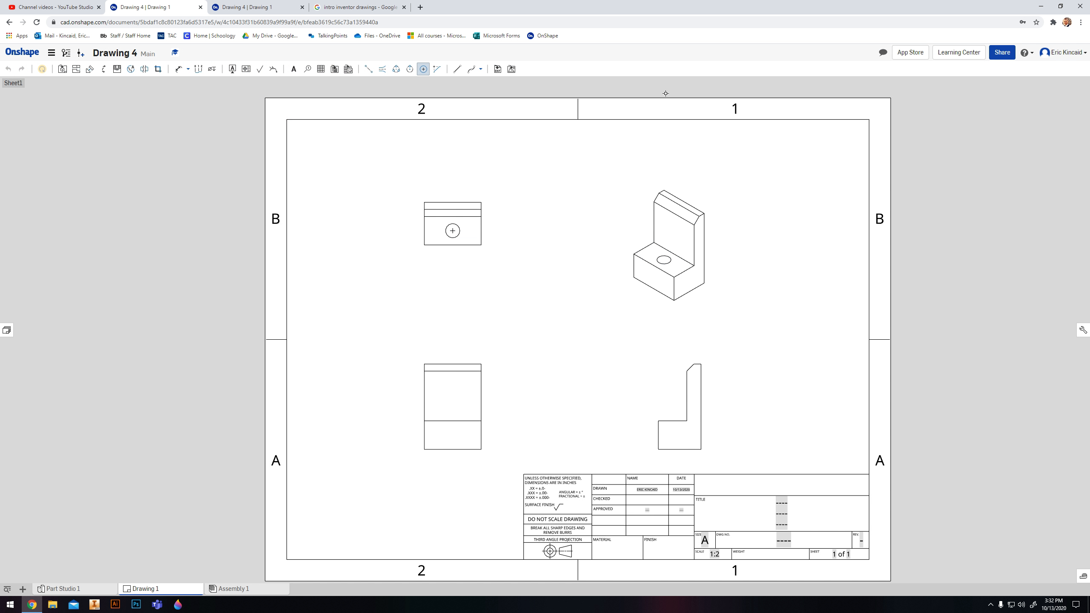